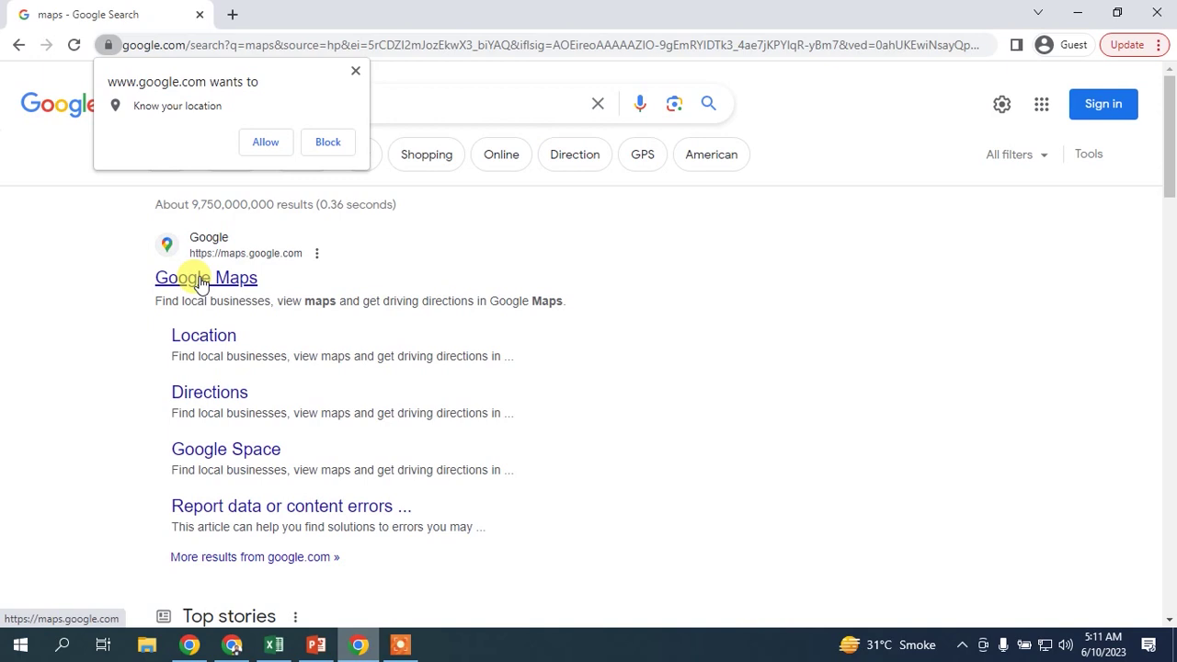
Open Google Maps from the search results and show the Restaurants category around Bahawalpur
left_click(201, 279)
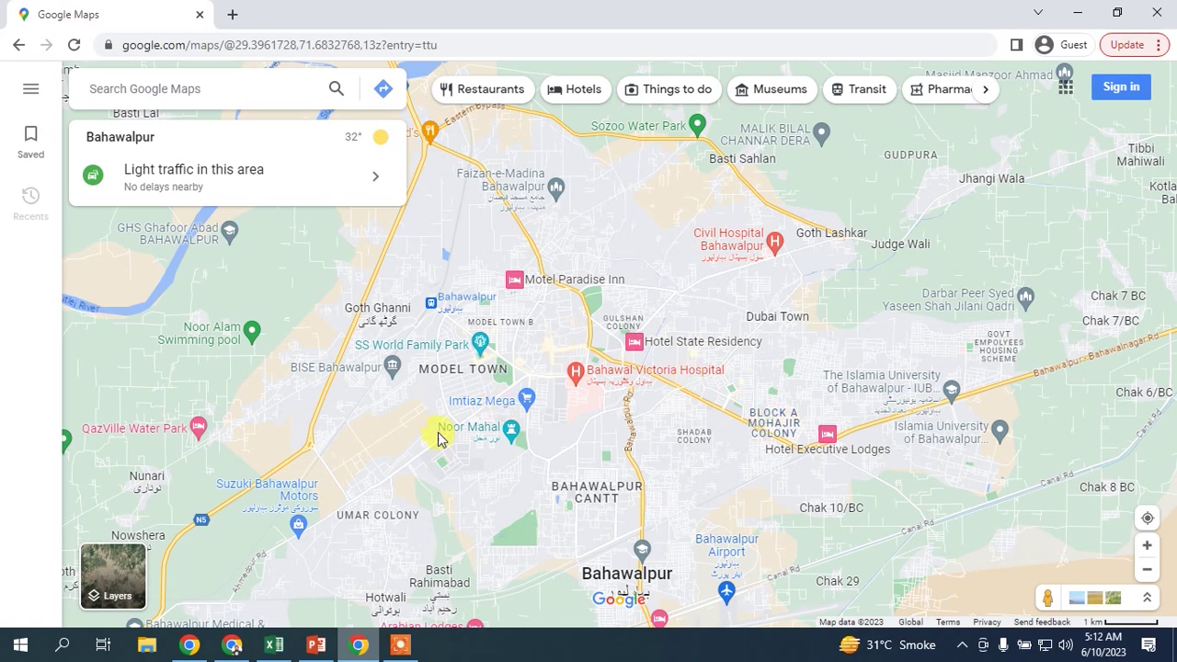
left_click(171, 89)
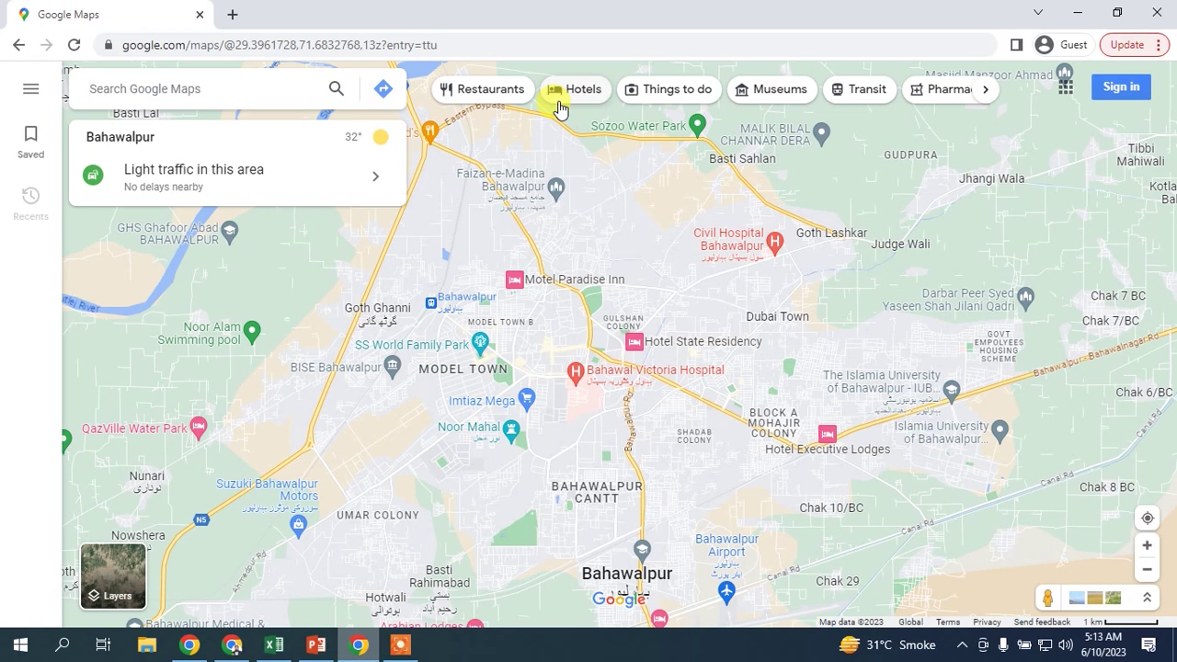
left_click(480, 89)
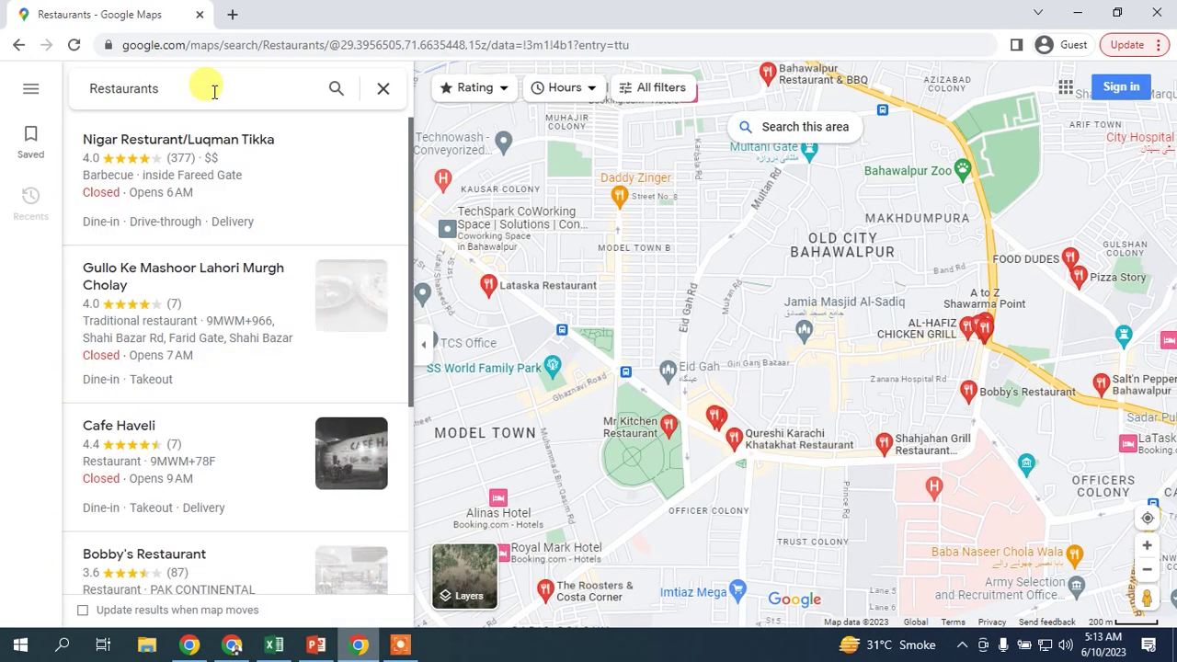
Look through the restaurant listings around Bahawalpur, loading further results, and return to the start of the list
scroll(231, 204, "down", 5)
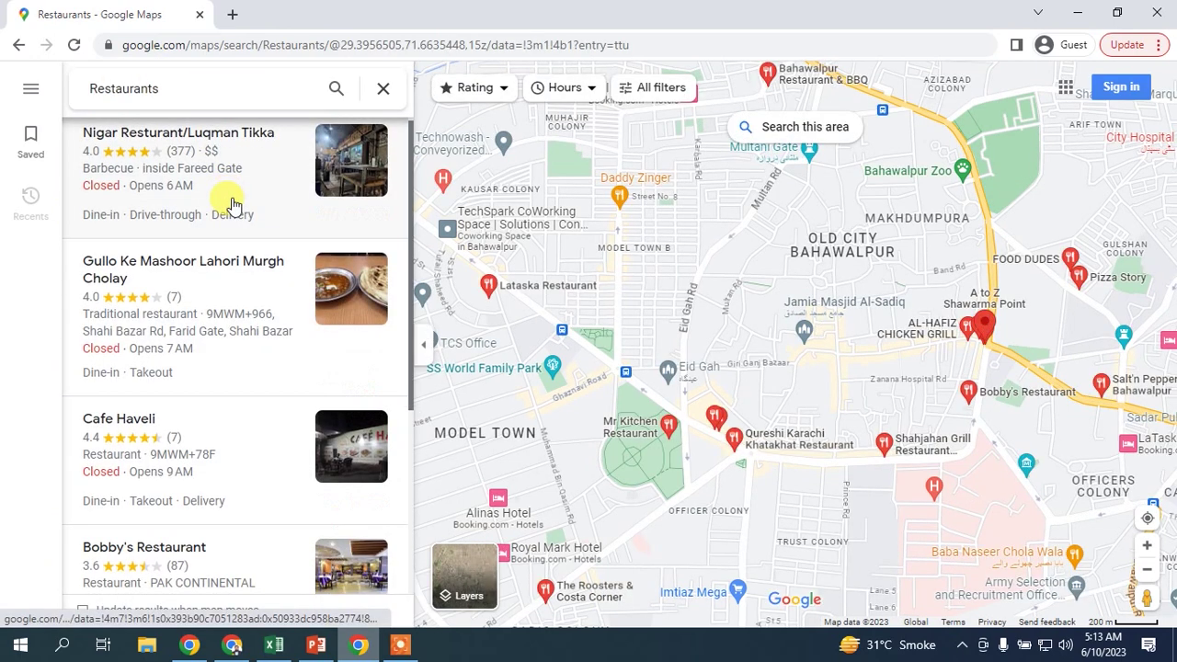
scroll(232, 204, "down", 5)
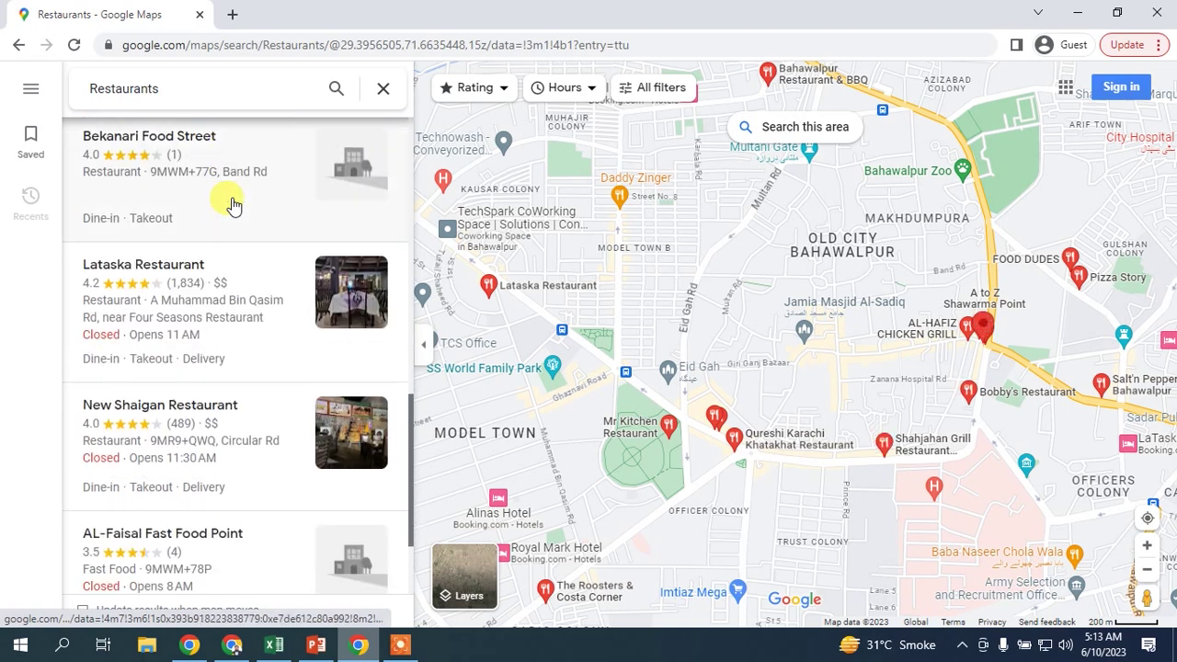
scroll(232, 204, "down", 5)
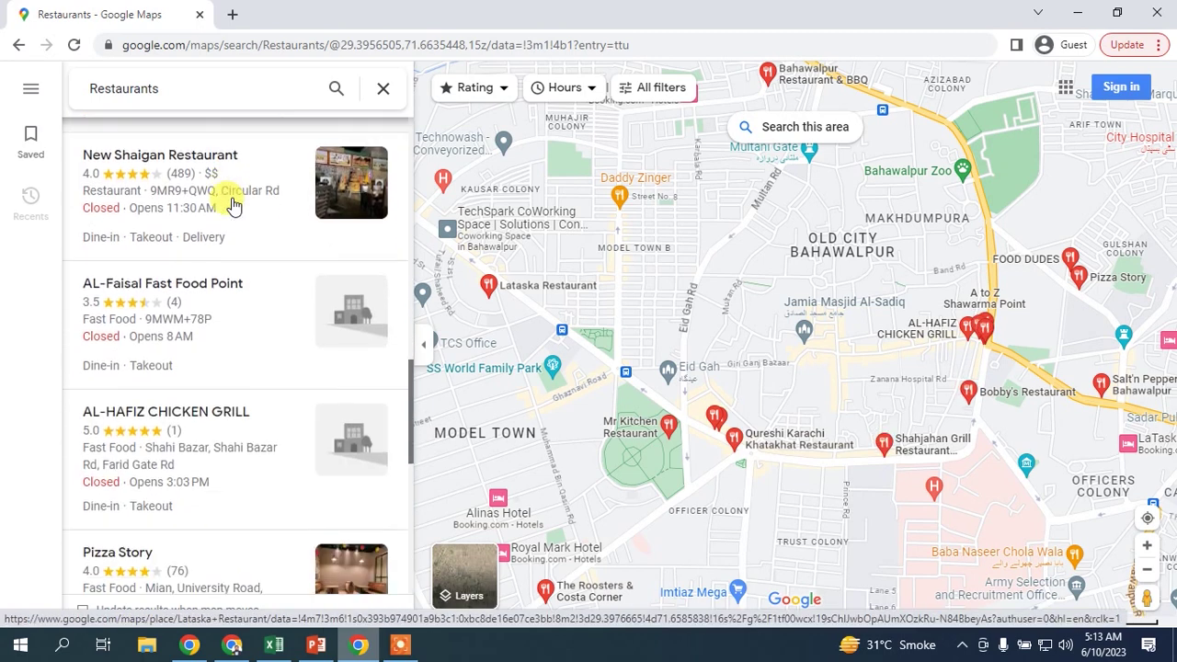
scroll(232, 204, "down", 5)
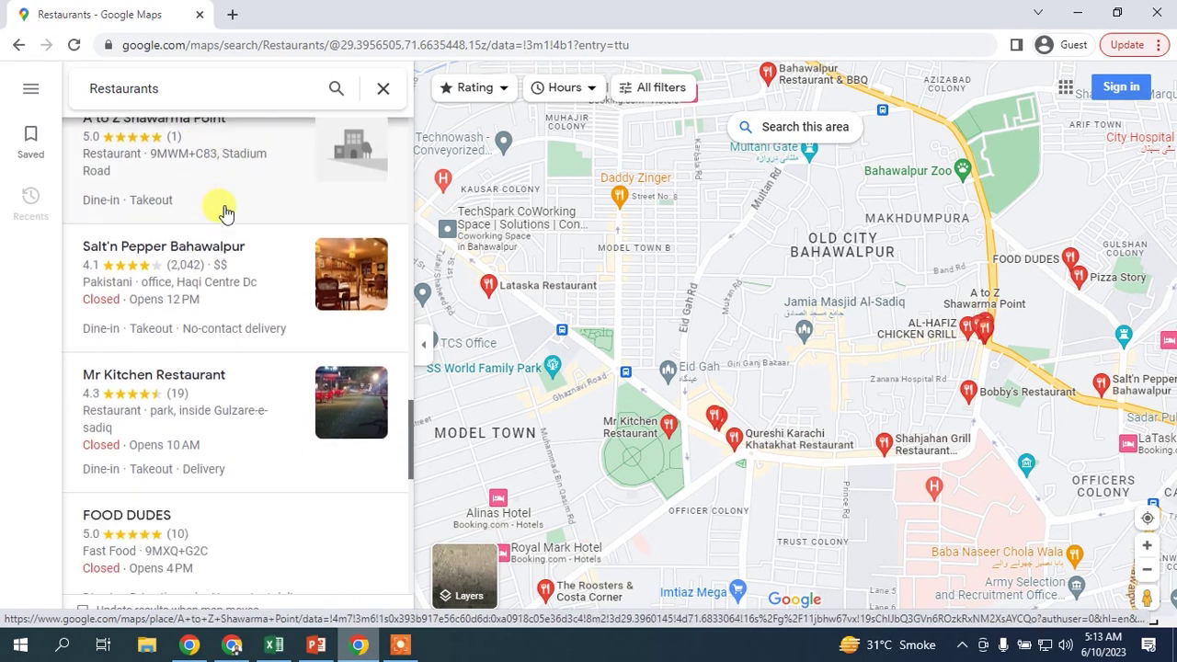
scroll(211, 230, "down", 6)
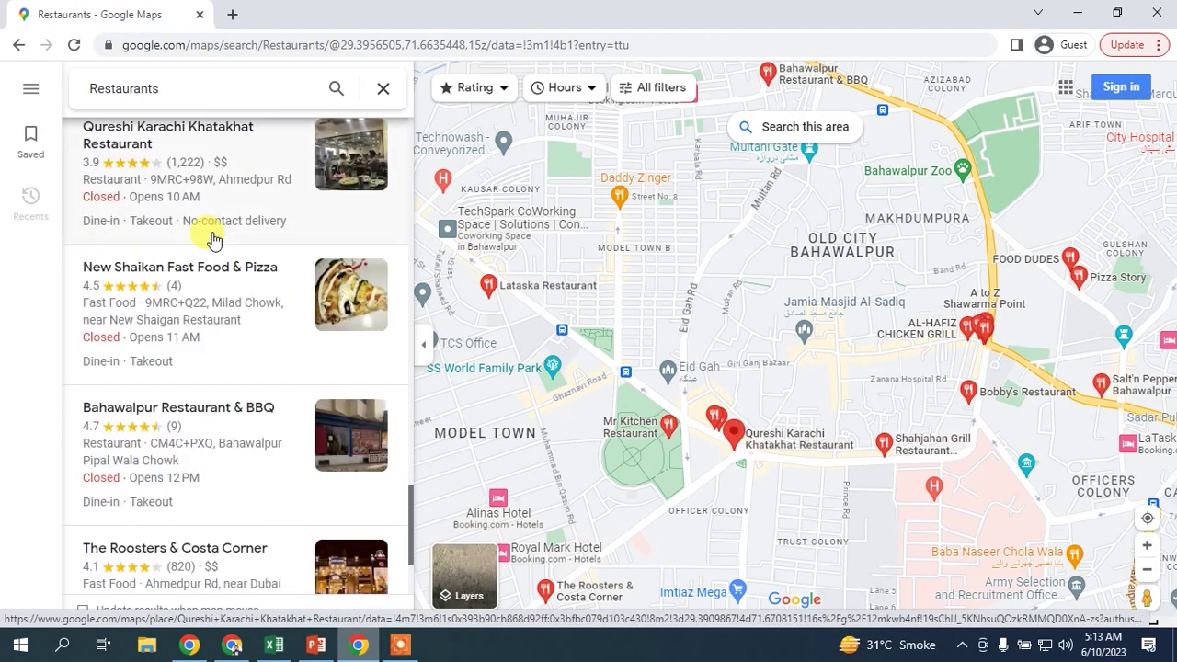
scroll(212, 237, "down", 2)
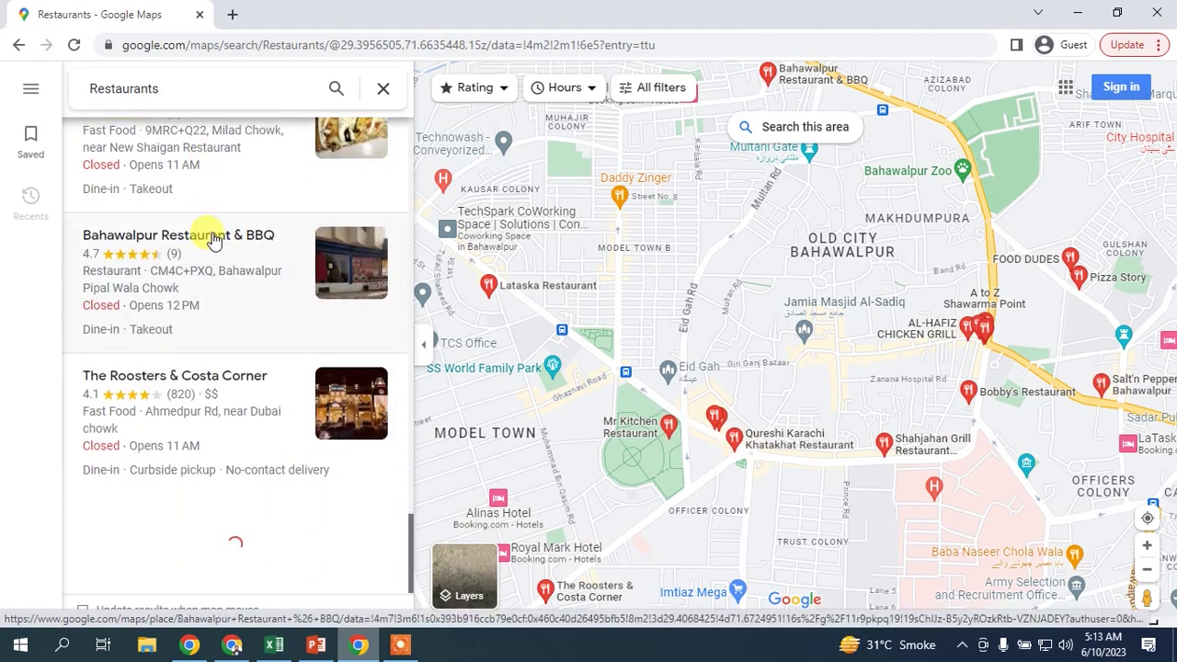
scroll(212, 239, "down", 7)
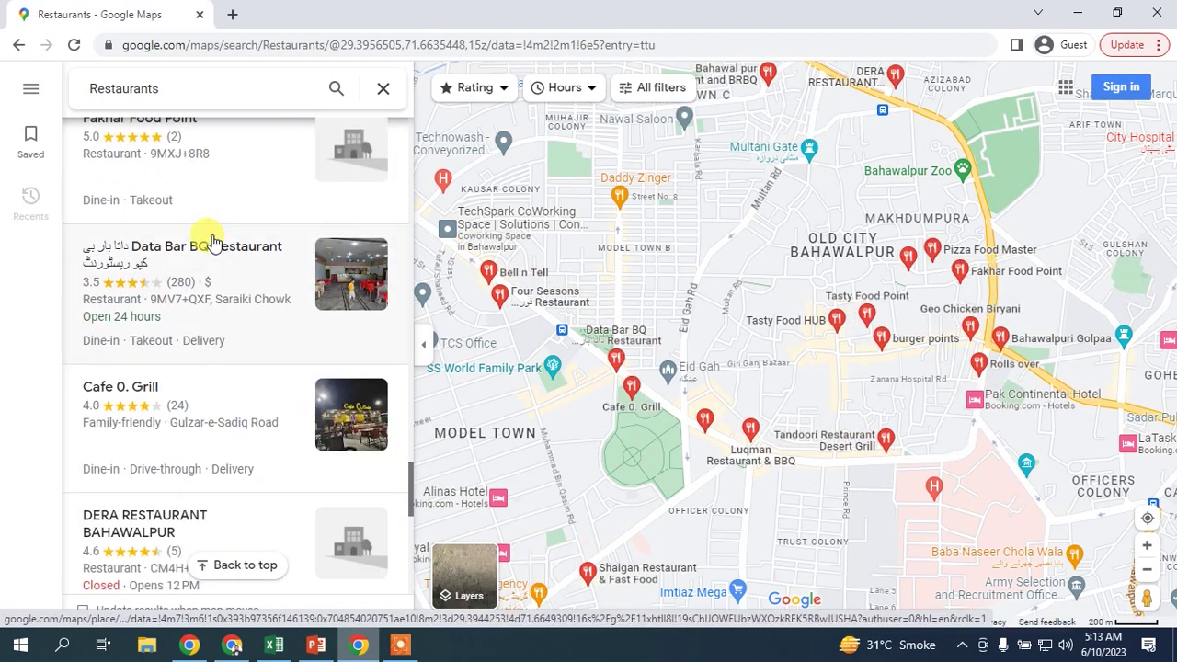
scroll(212, 241, "down", 1)
scroll(211, 241, "down", 5)
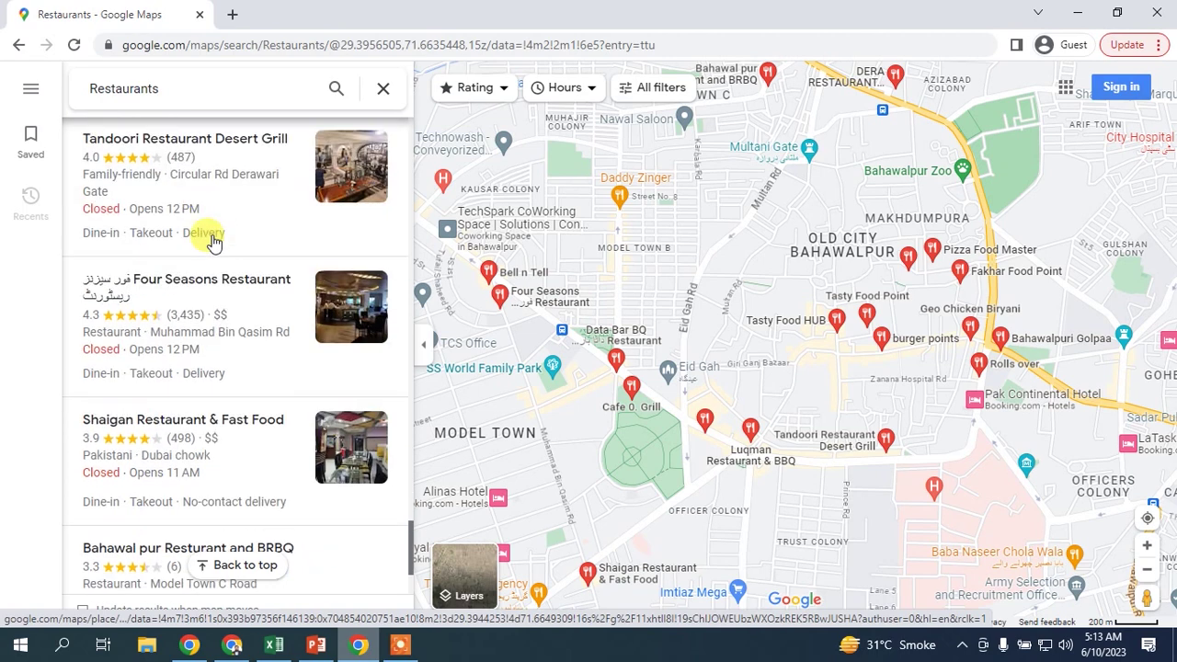
scroll(211, 241, "down", 7)
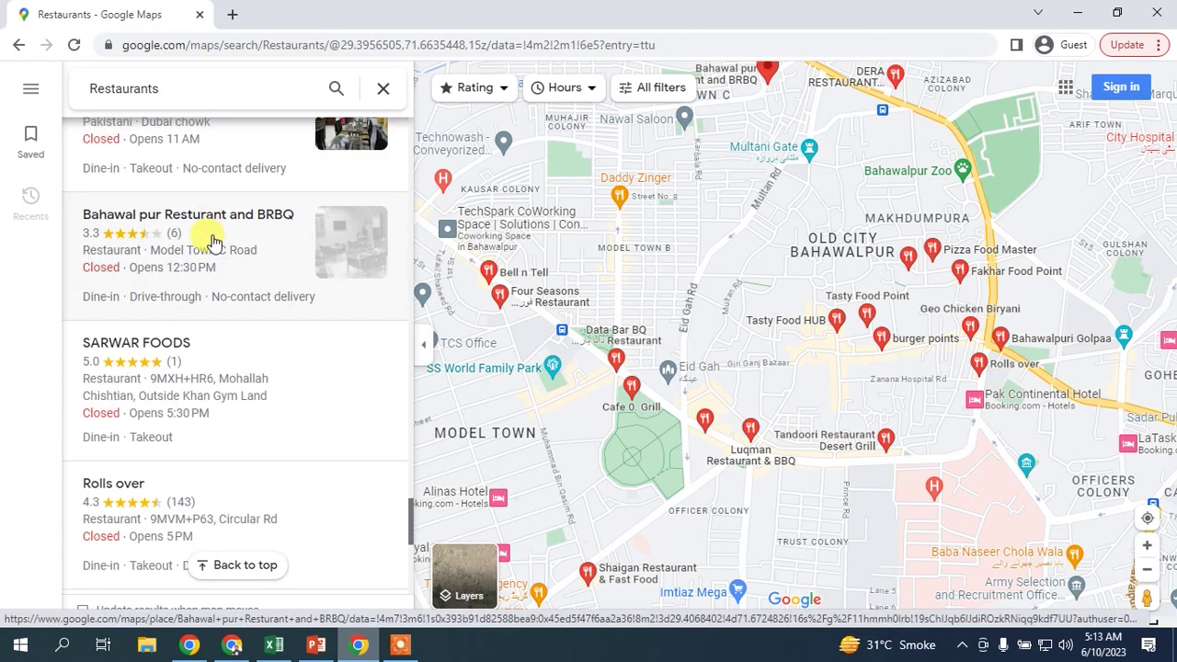
scroll(212, 241, "down", 7)
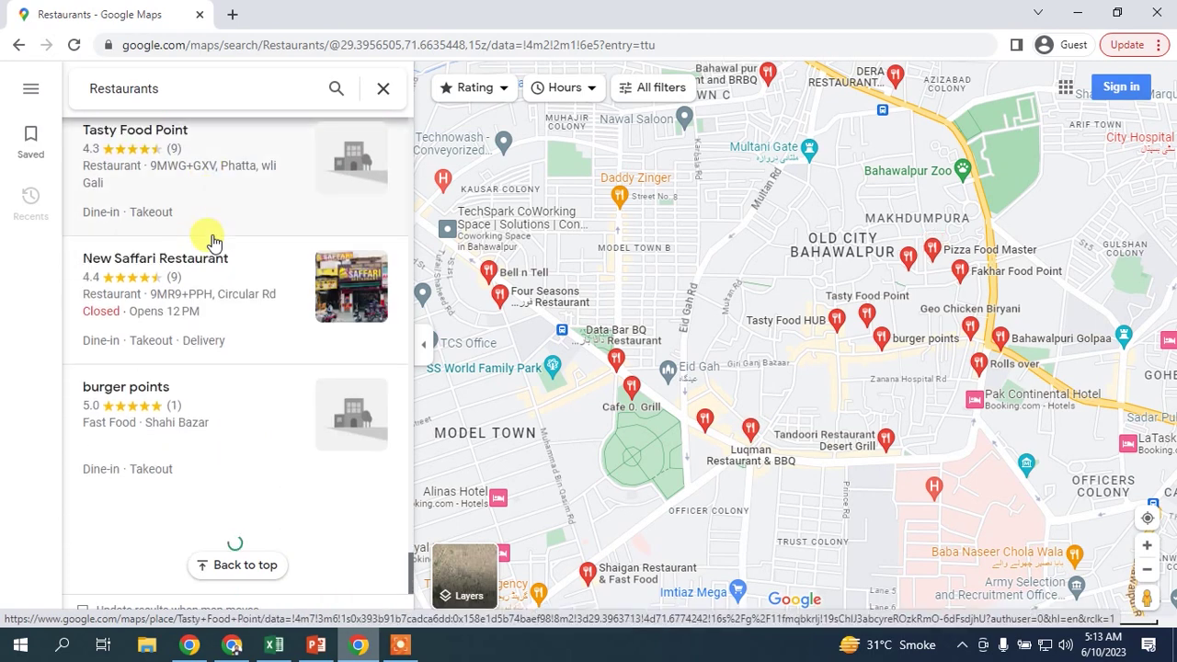
scroll(211, 241, "down", 12)
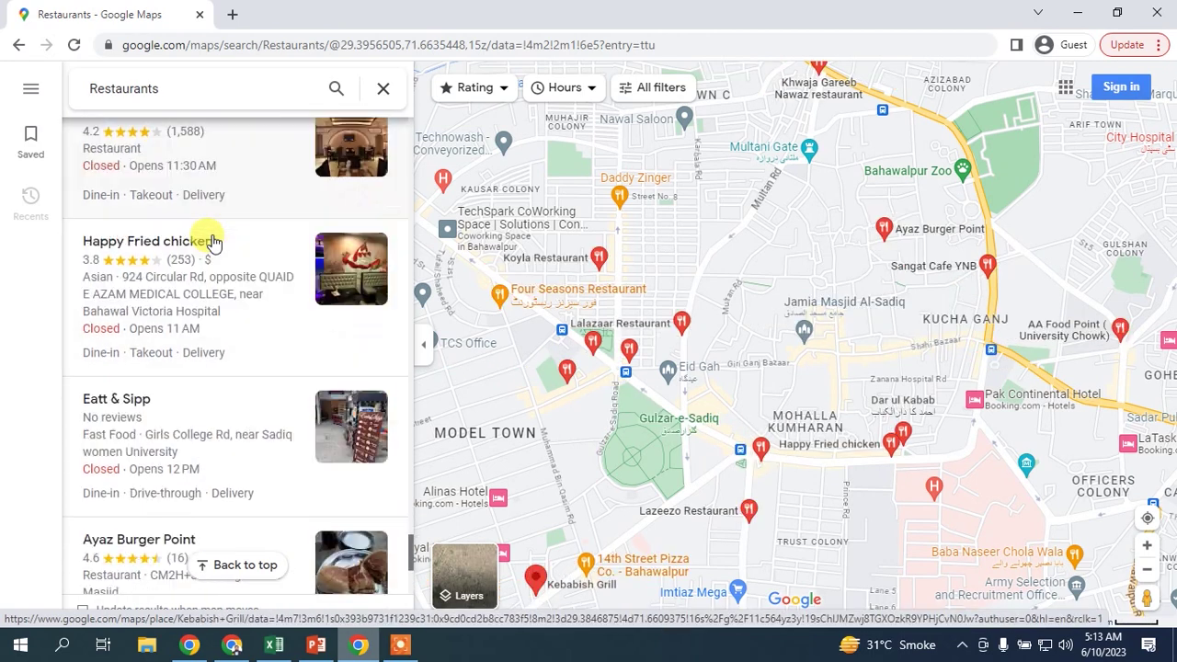
scroll(212, 241, "down", 5)
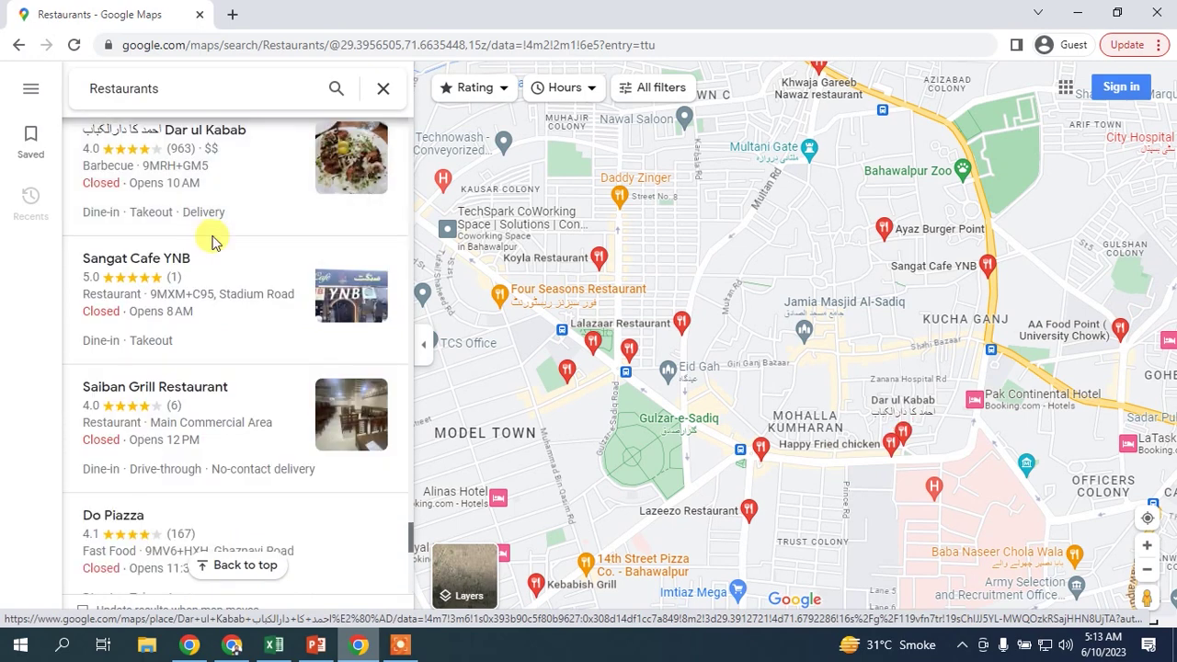
scroll(211, 241, "down", 8)
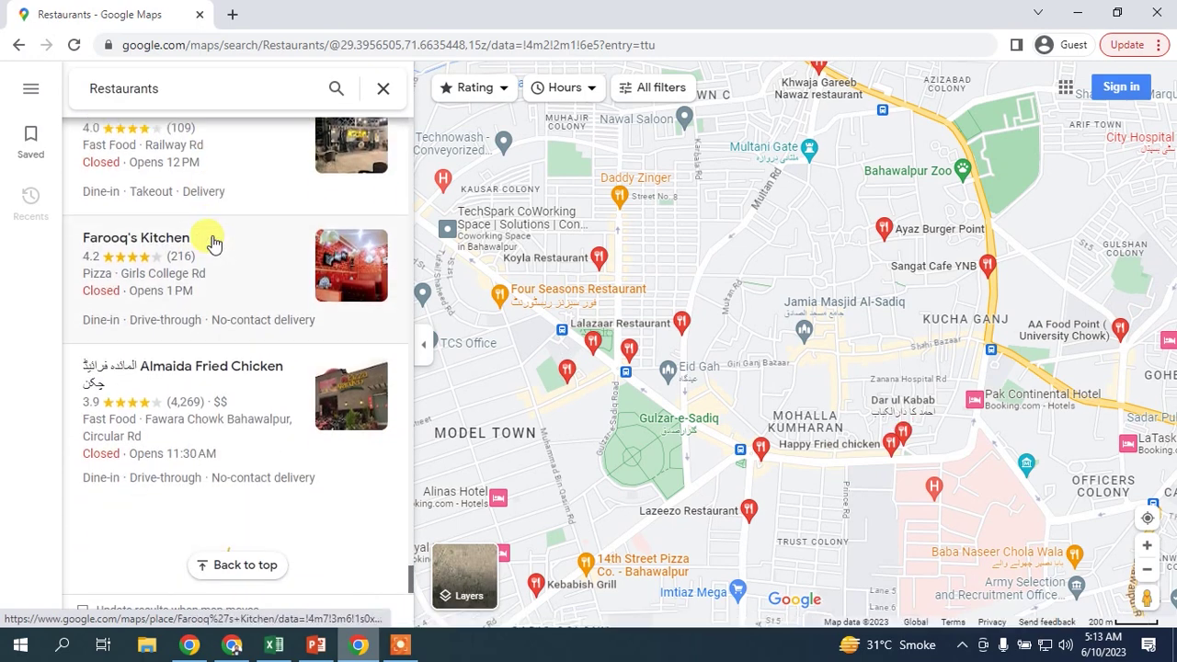
scroll(212, 240, "up", 1)
scroll(212, 241, "down", 8)
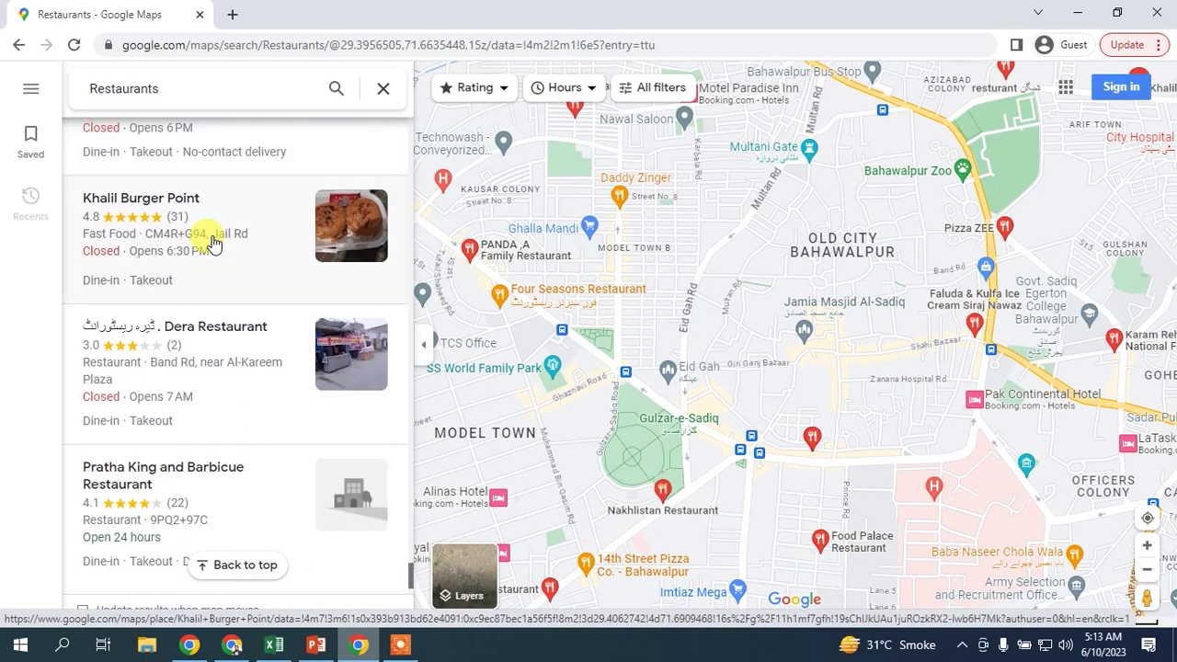
scroll(212, 241, "up", 10)
scroll(212, 241, "down", 20)
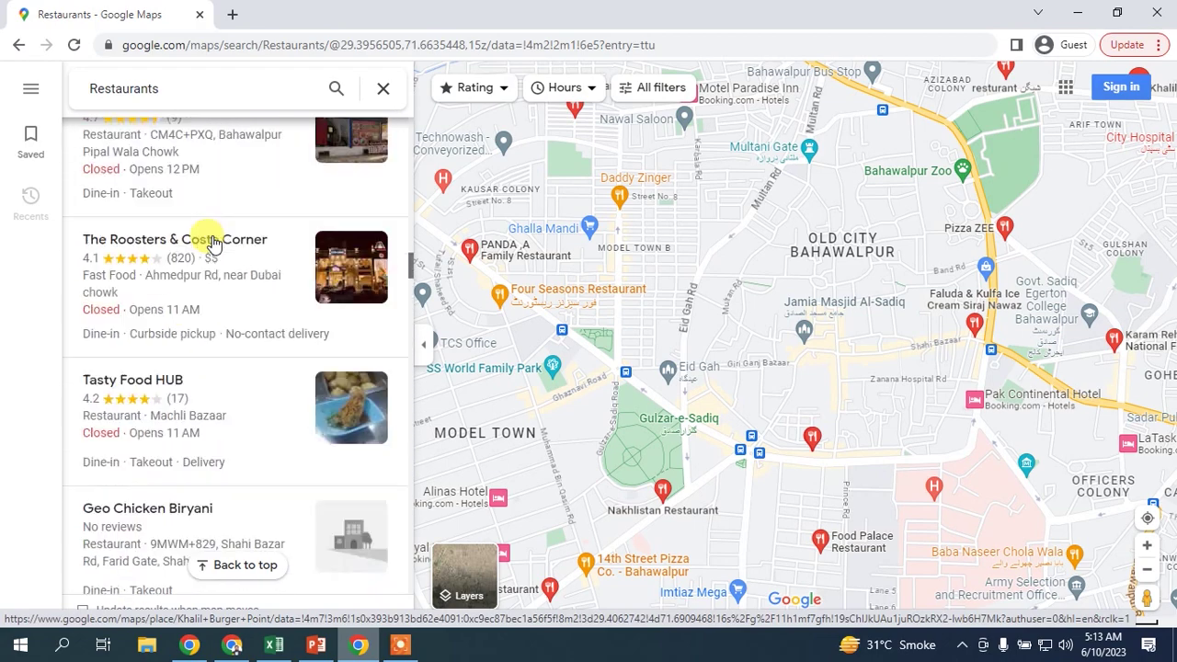
scroll(212, 241, "down", 20)
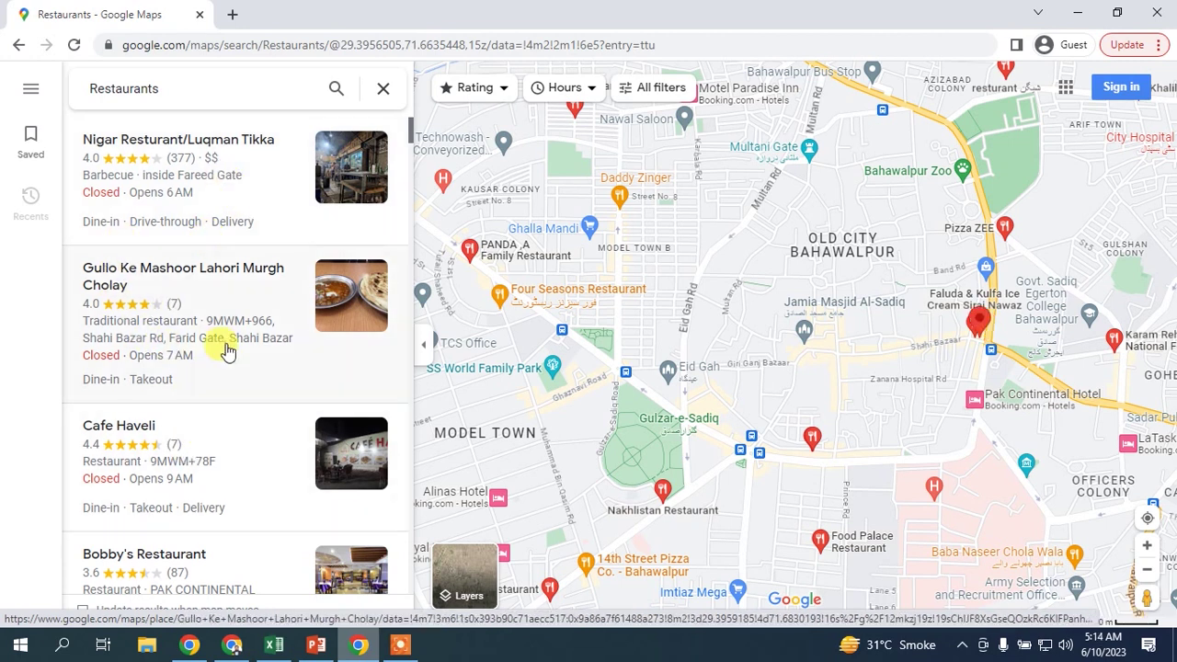
Open the Nigar Resturant/Luqman Tikka listing and examine its address, opening hours and contact details
left_click(217, 165)
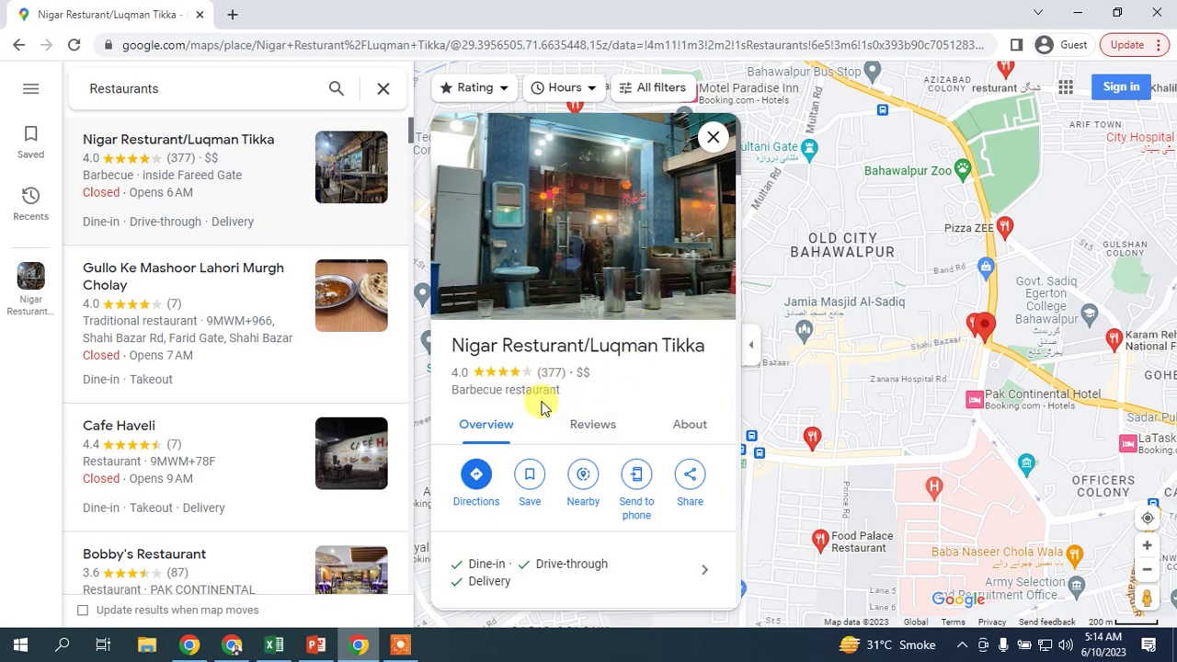
scroll(625, 414, "down", 1)
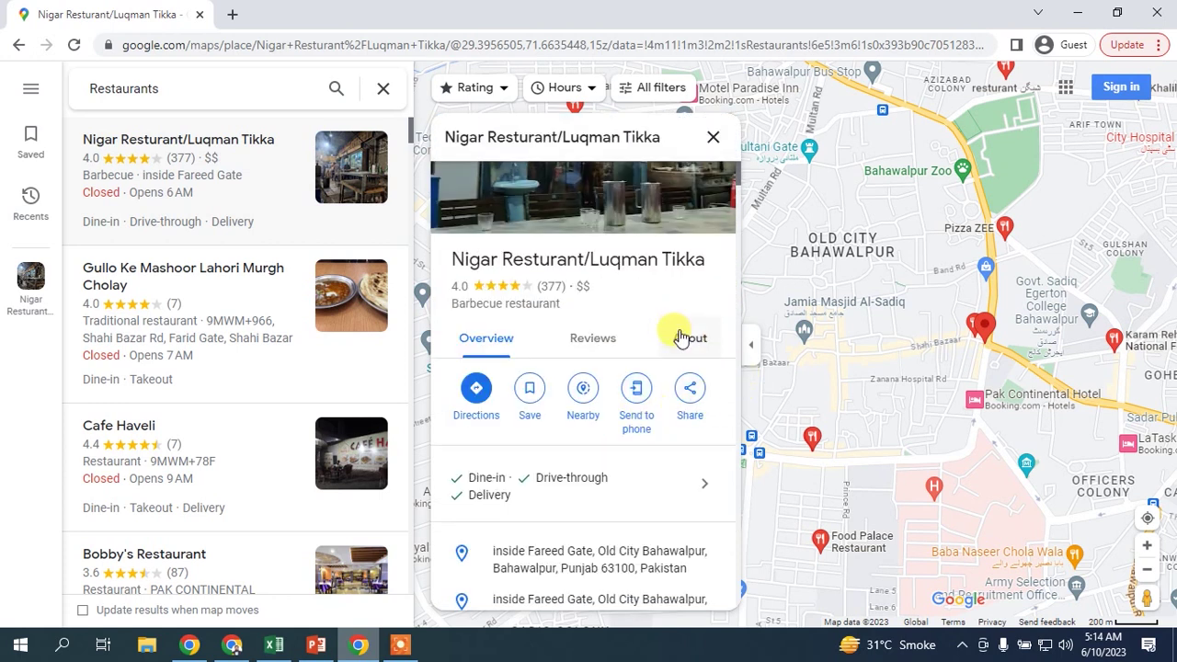
scroll(678, 336, "down", 2)
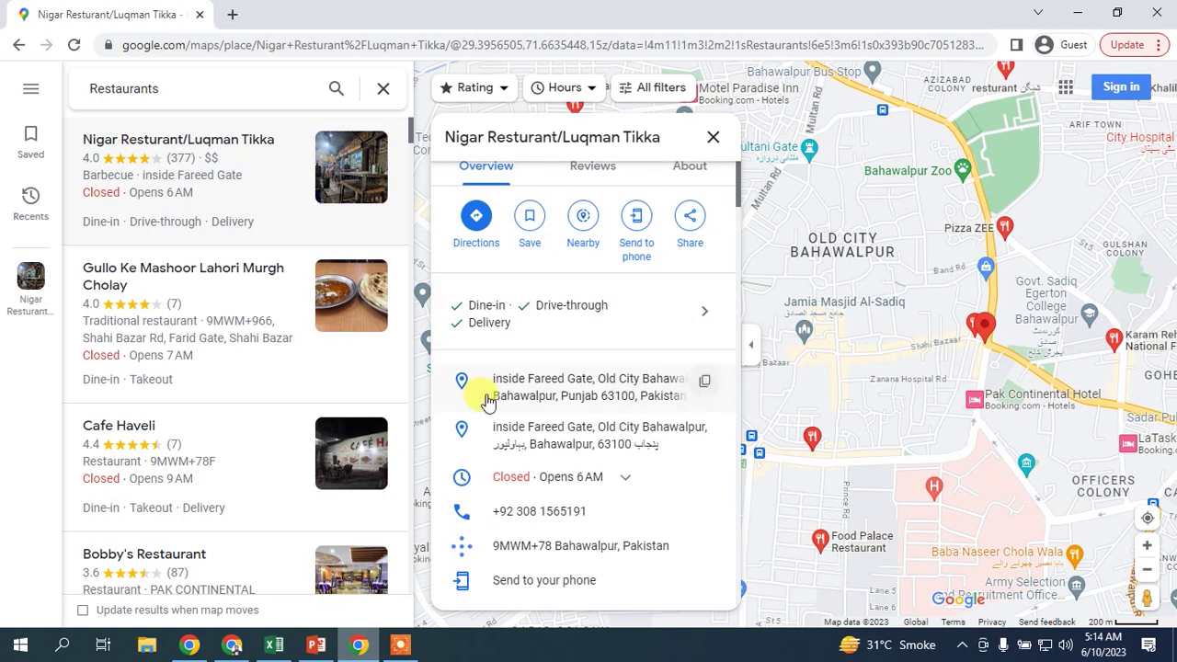
scroll(543, 397, "down", 1)
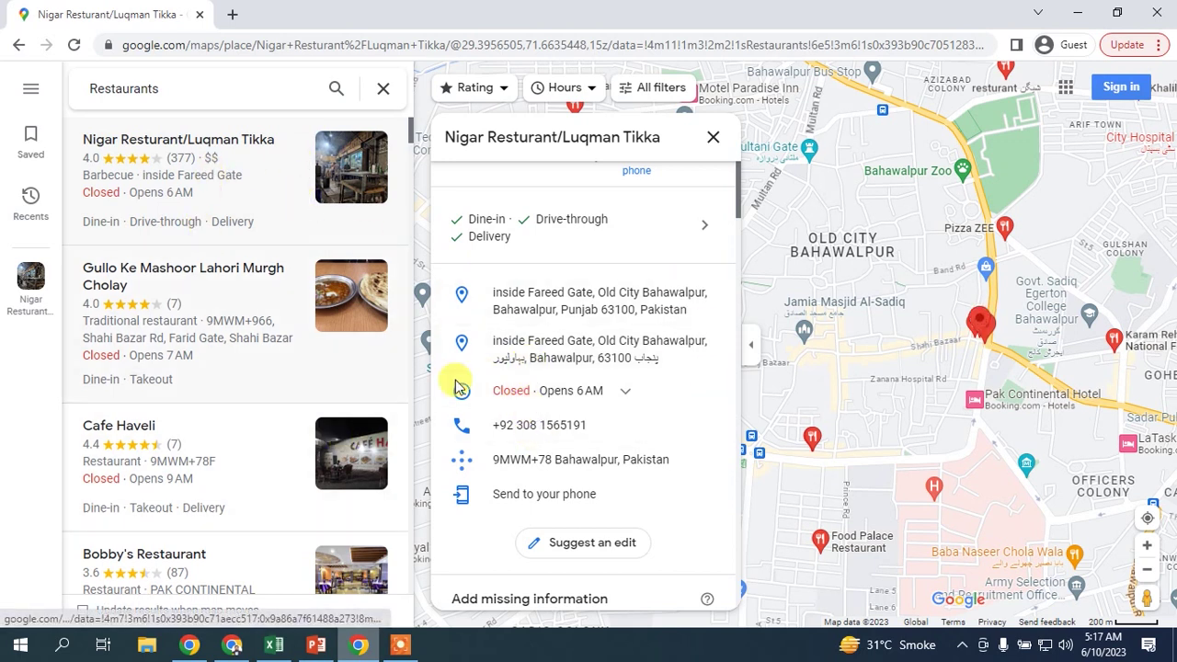
Clear the restaurant search, show the Hotels category for the same area and look through the hotel listings
left_click(180, 88)
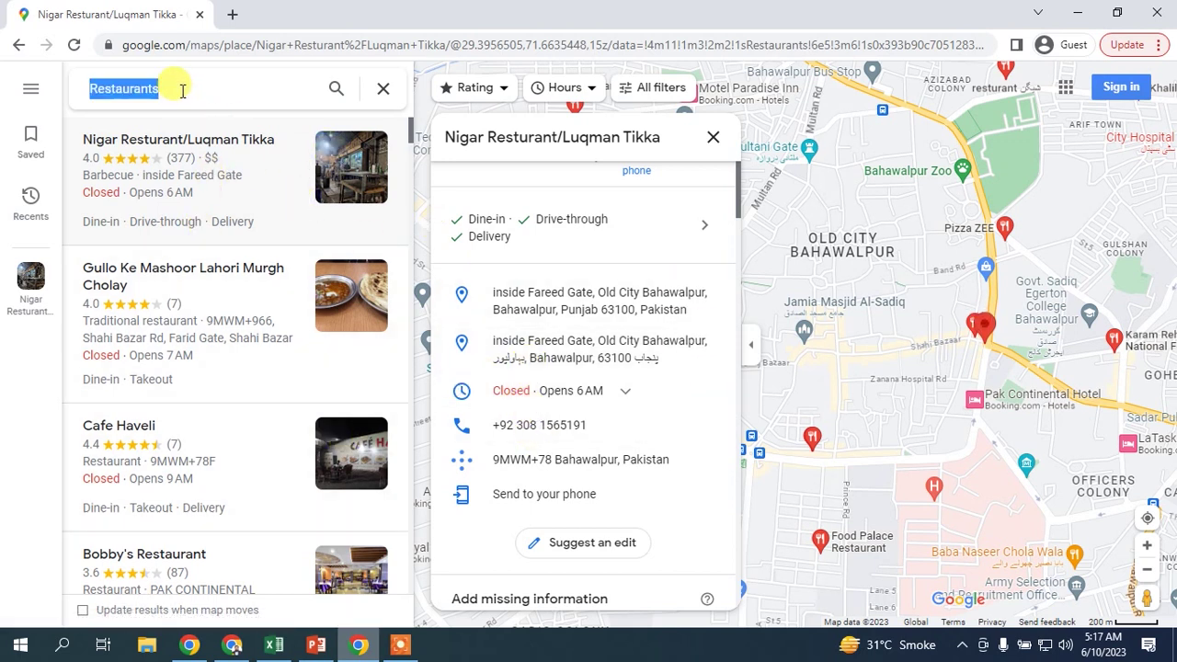
left_click(382, 89)
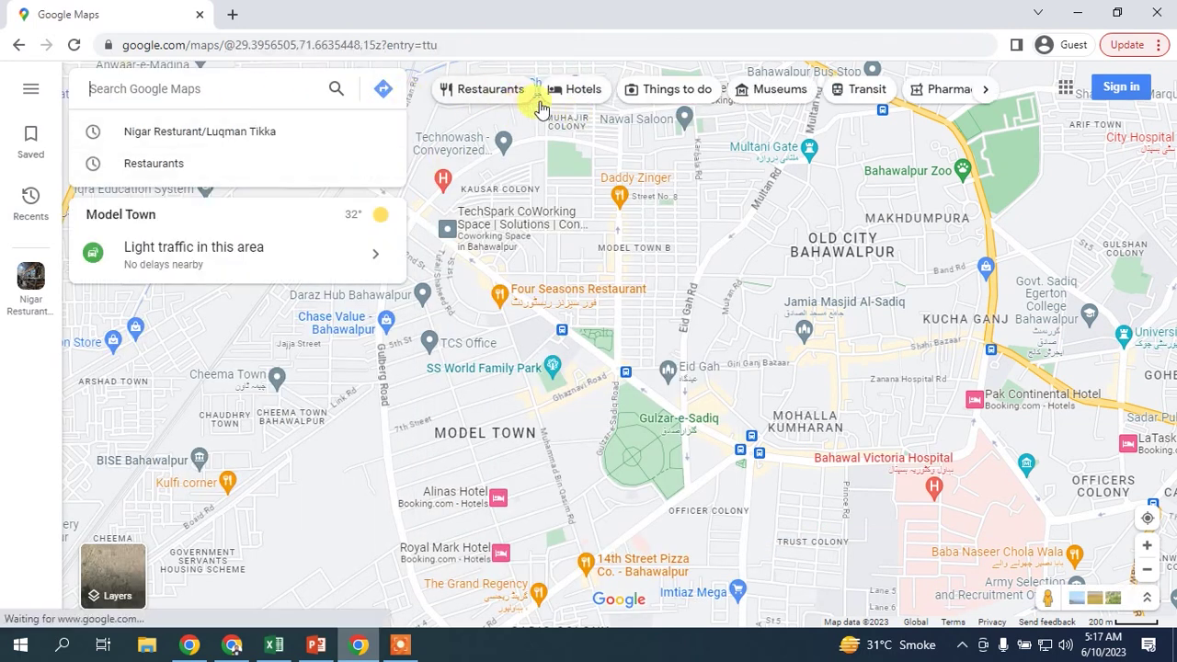
left_click(563, 97)
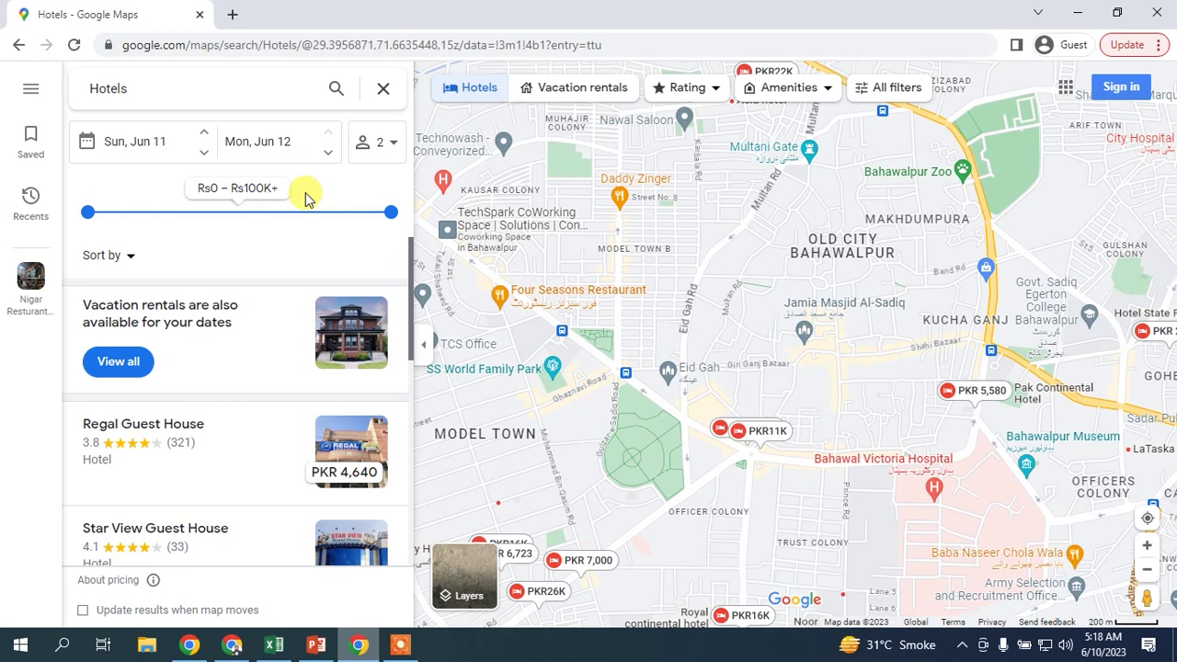
scroll(292, 337, "down", 6)
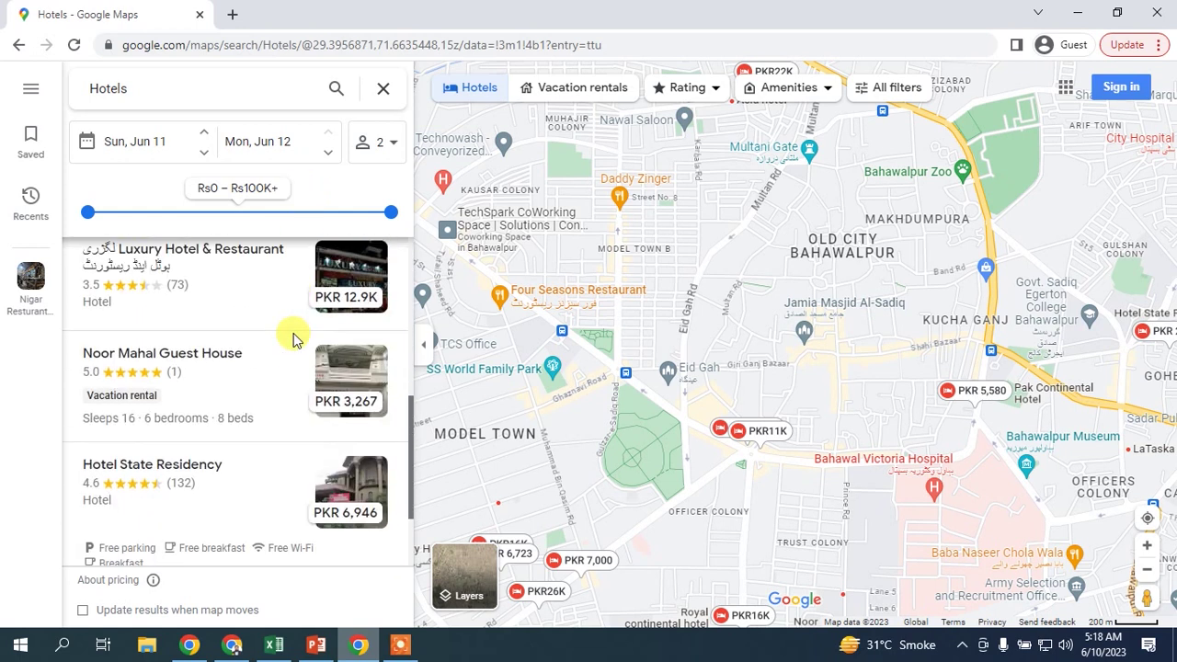
scroll(291, 337, "down", 5)
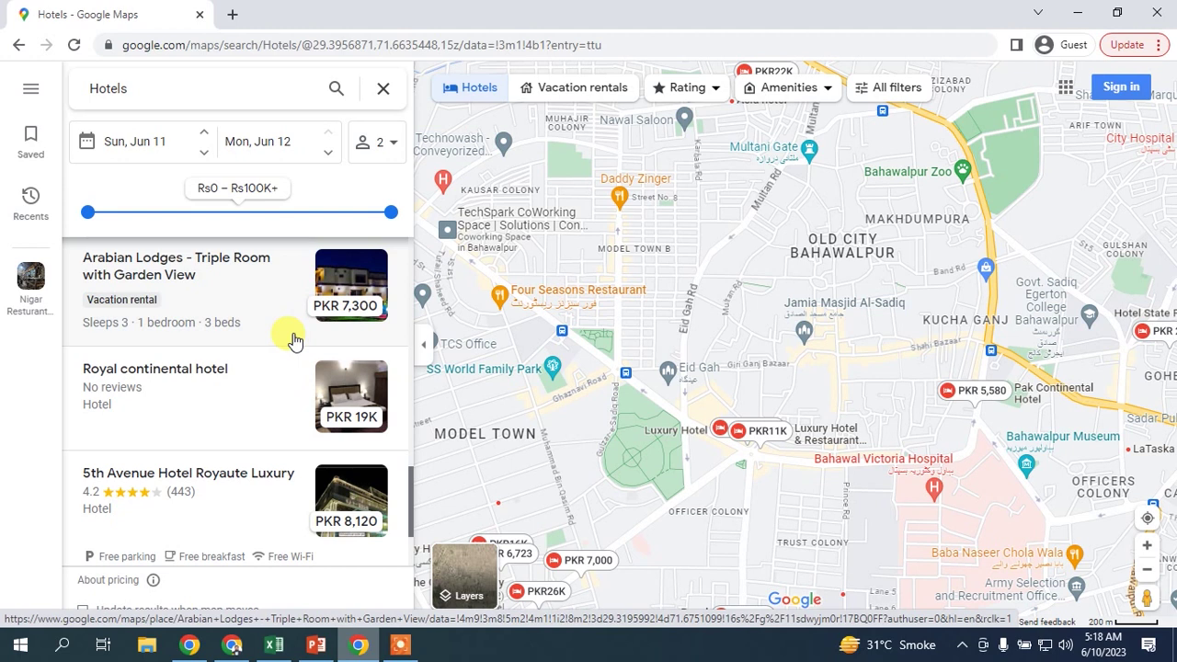
scroll(291, 338, "down", 2)
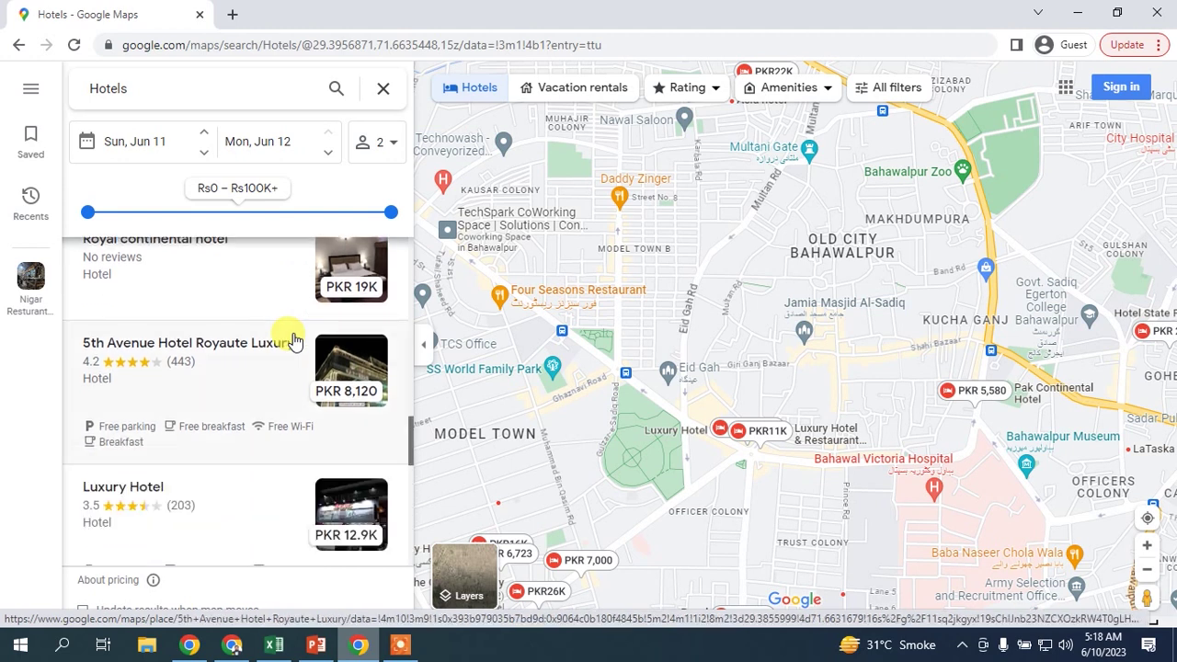
scroll(294, 340, "up", 3)
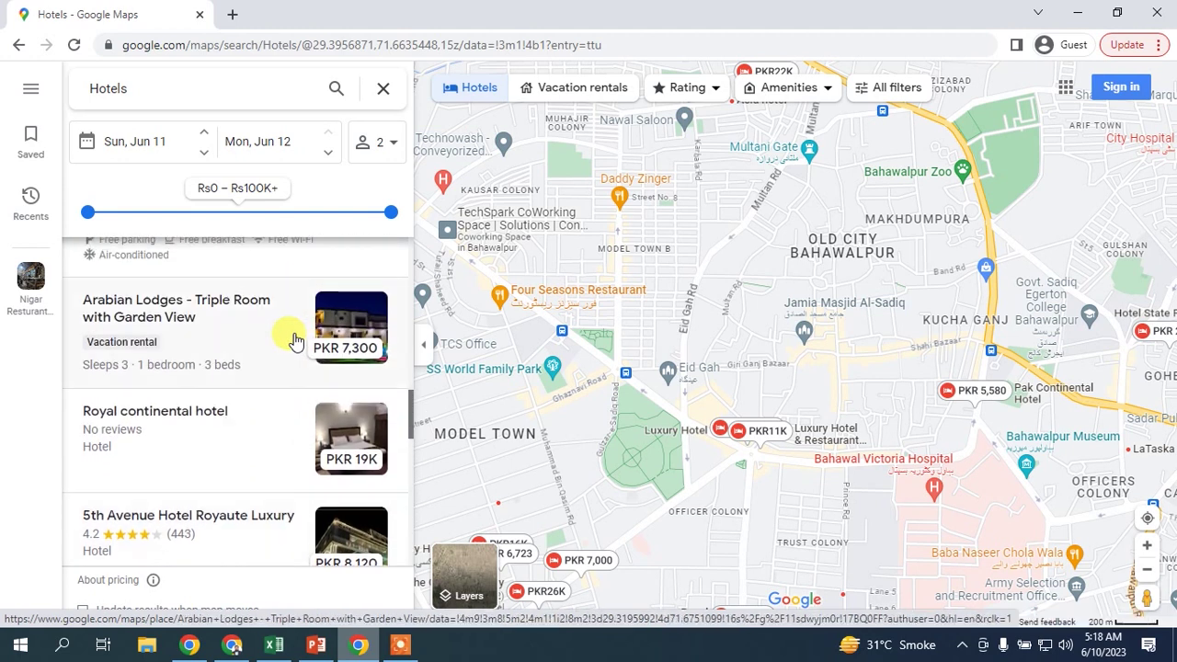
scroll(294, 341, "down", 3)
scroll(294, 341, "down", 10)
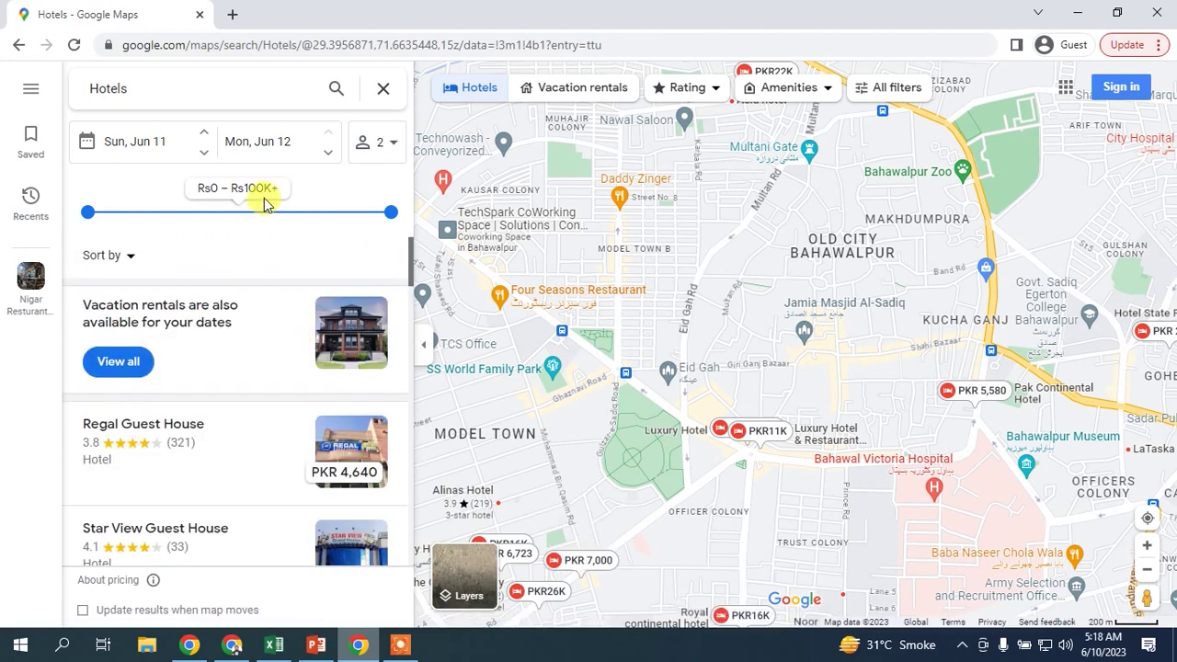
Replace the hotel search with "doctors" and look through the listings with their addresses, hours and phone numbers
double_click(170, 89)
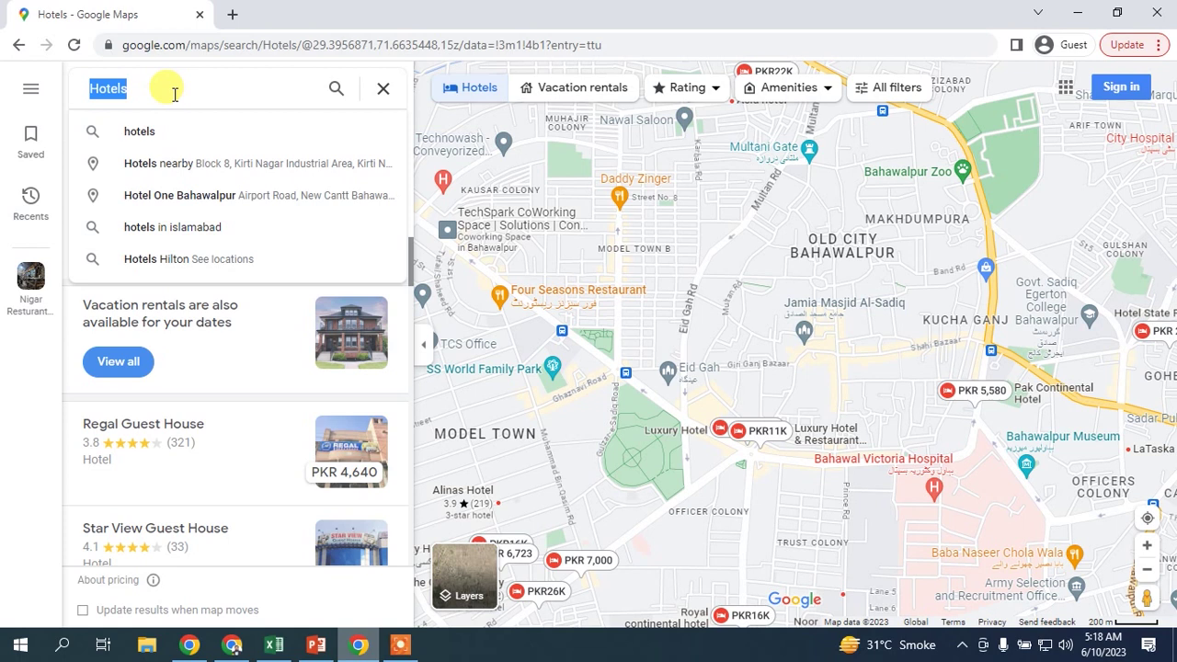
type("doctors")
key("Return")
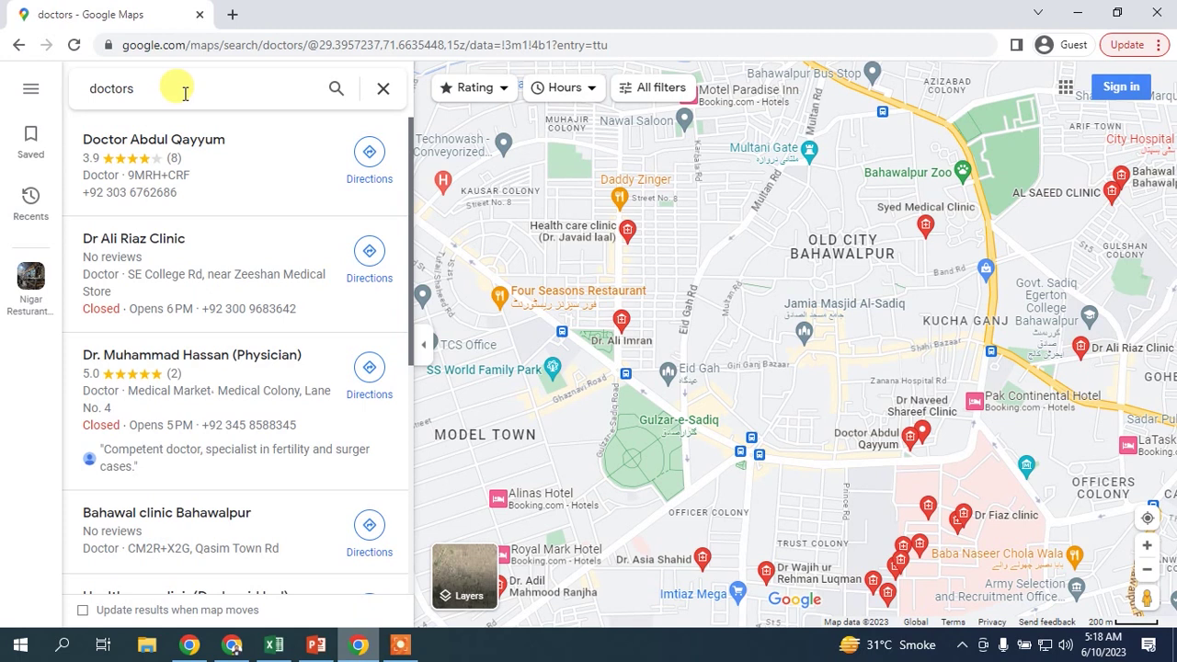
scroll(184, 239, "down", 5)
scroll(200, 276, "down", 2)
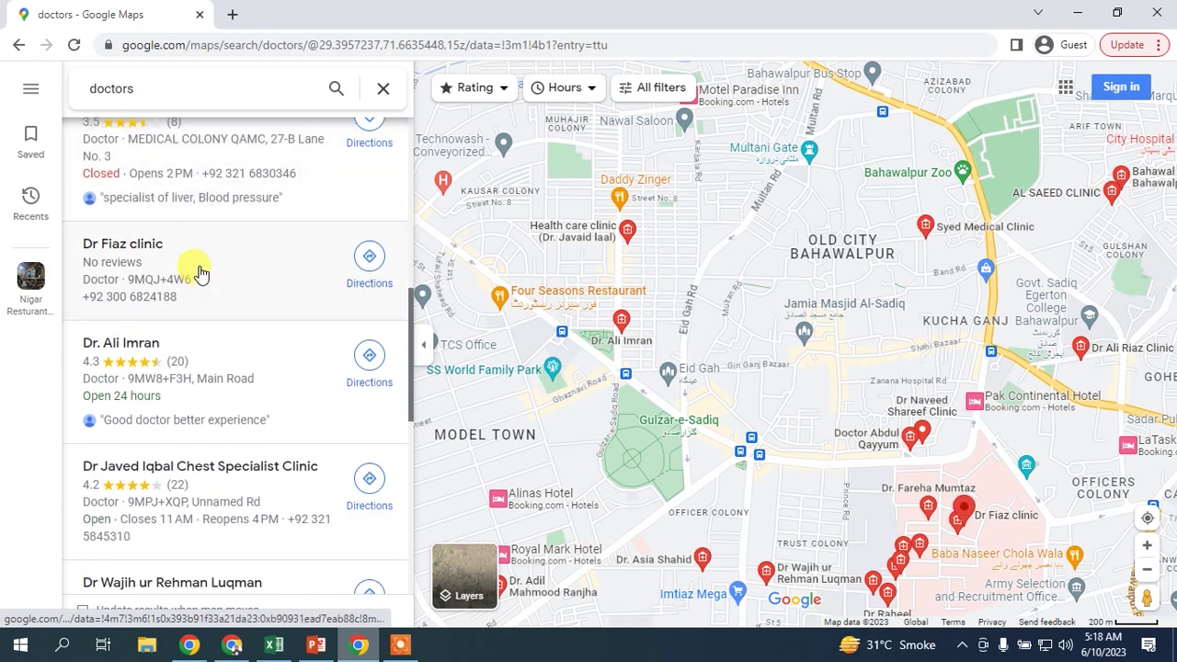
scroll(201, 273, "down", 3)
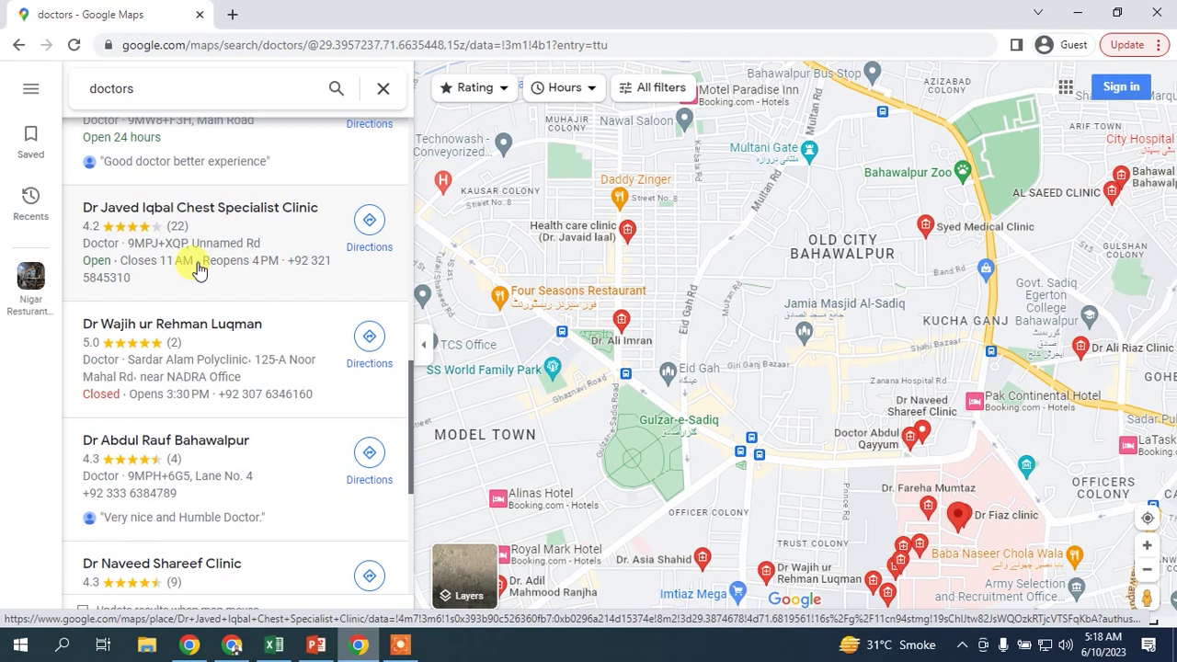
Finish looking through the doctor listings, clear that search and show the city of Lahore on the map
scroll(201, 271, "down", 10)
scroll(196, 265, "up", 4)
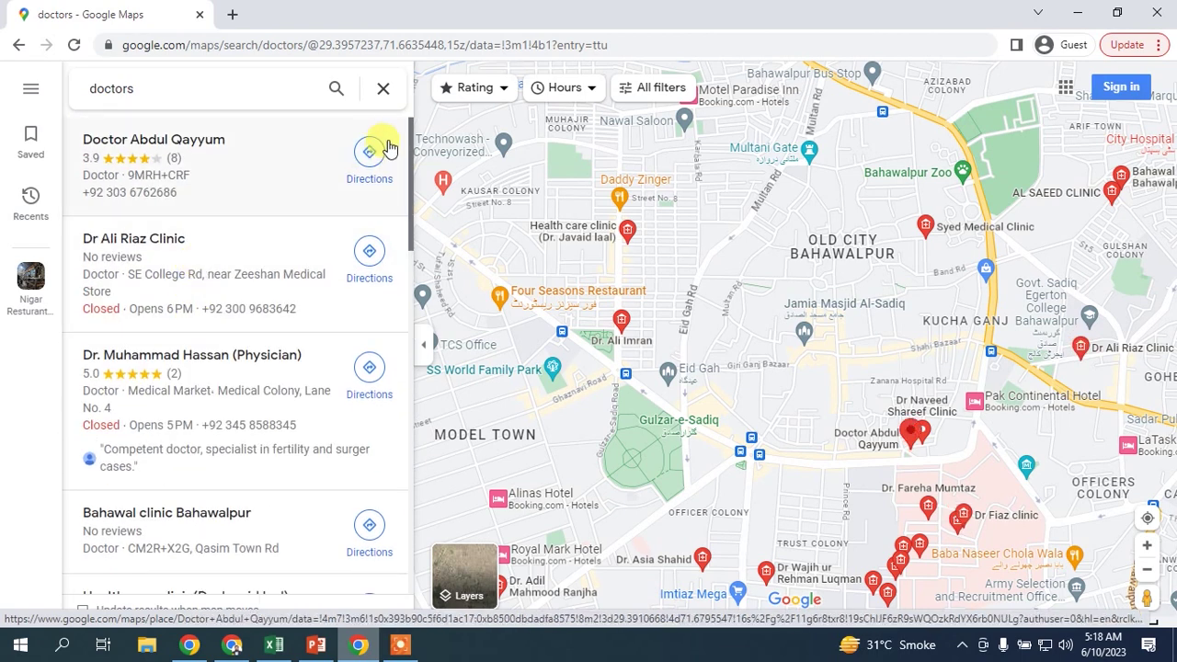
left_click(382, 88)
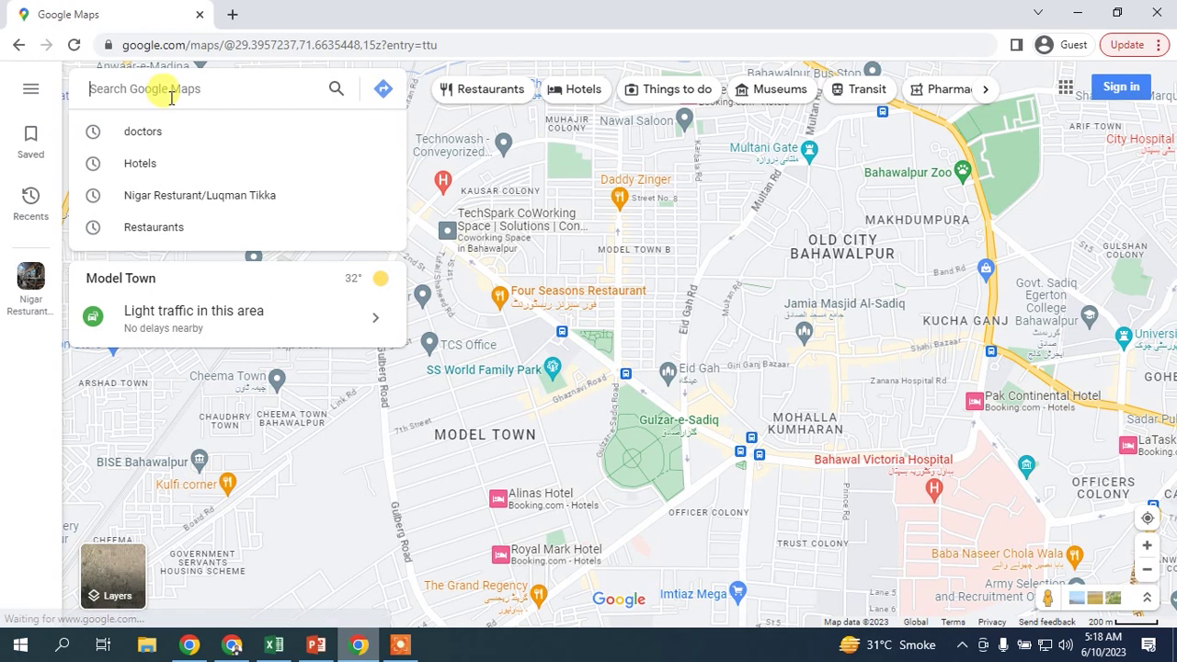
type("la")
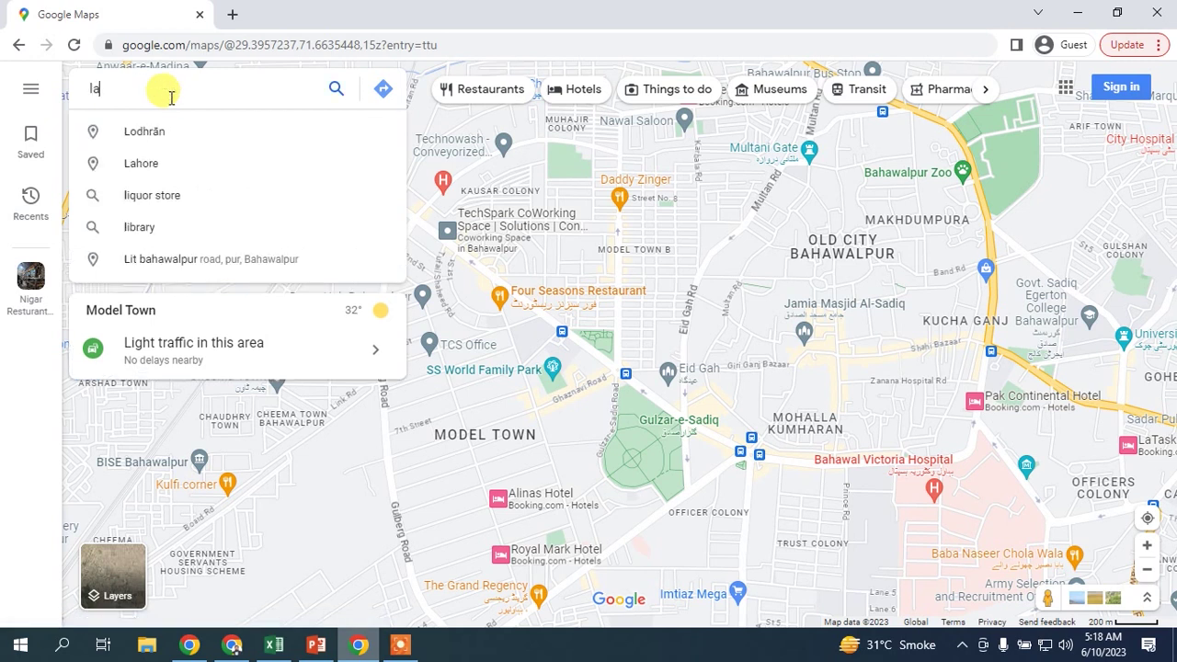
type("hore")
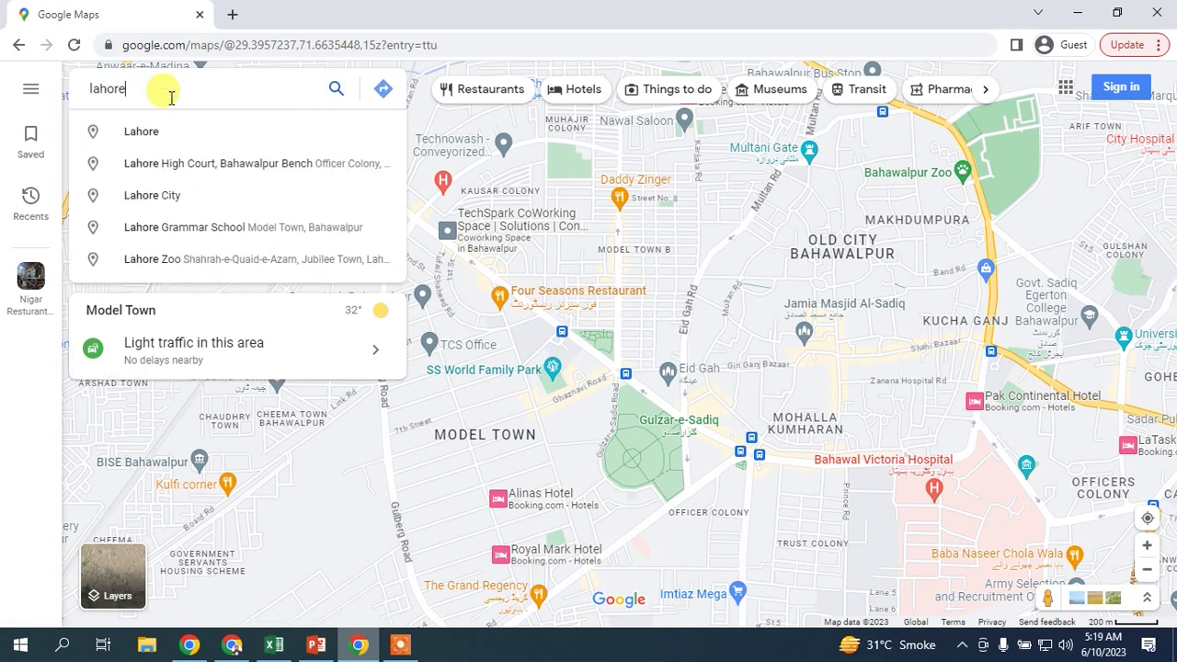
left_click(166, 127)
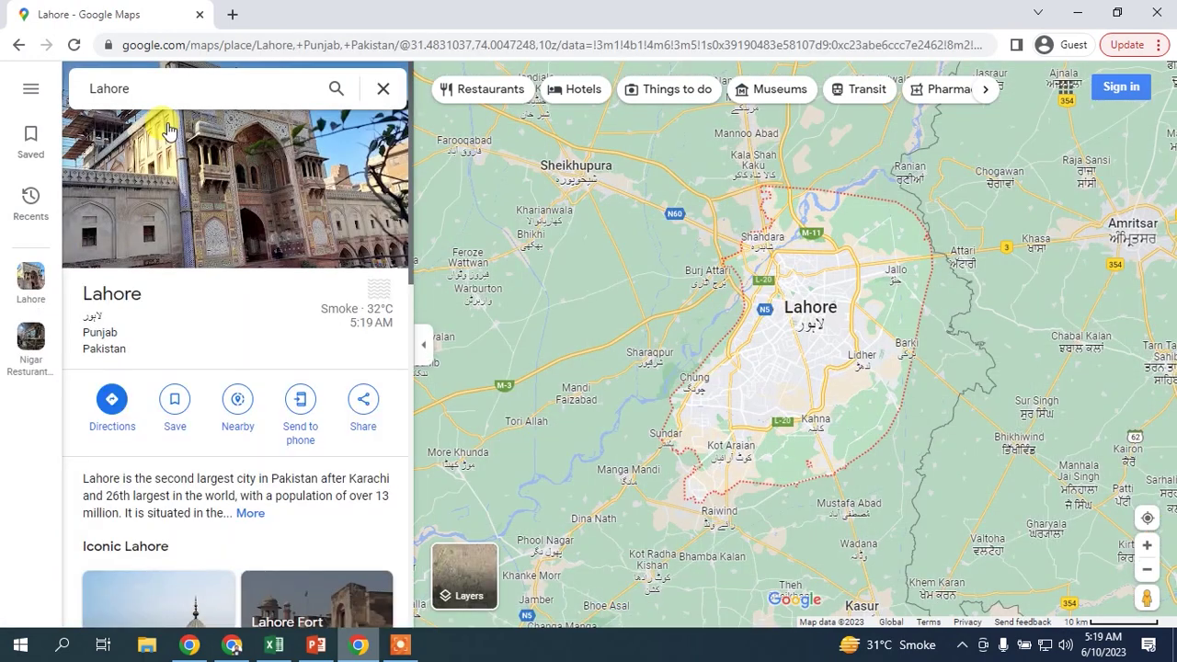
Show the Restaurants category for Lahore and look through the listings with their addresses and hours, loading further results
left_click(454, 88)
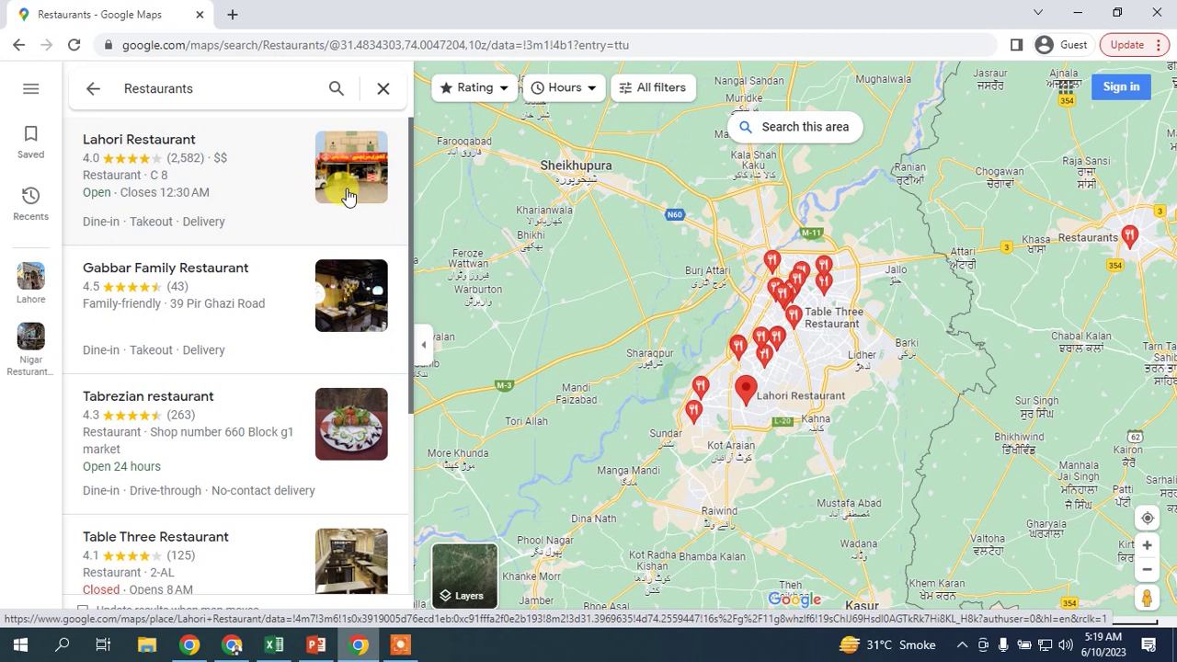
scroll(248, 197, "down", 3)
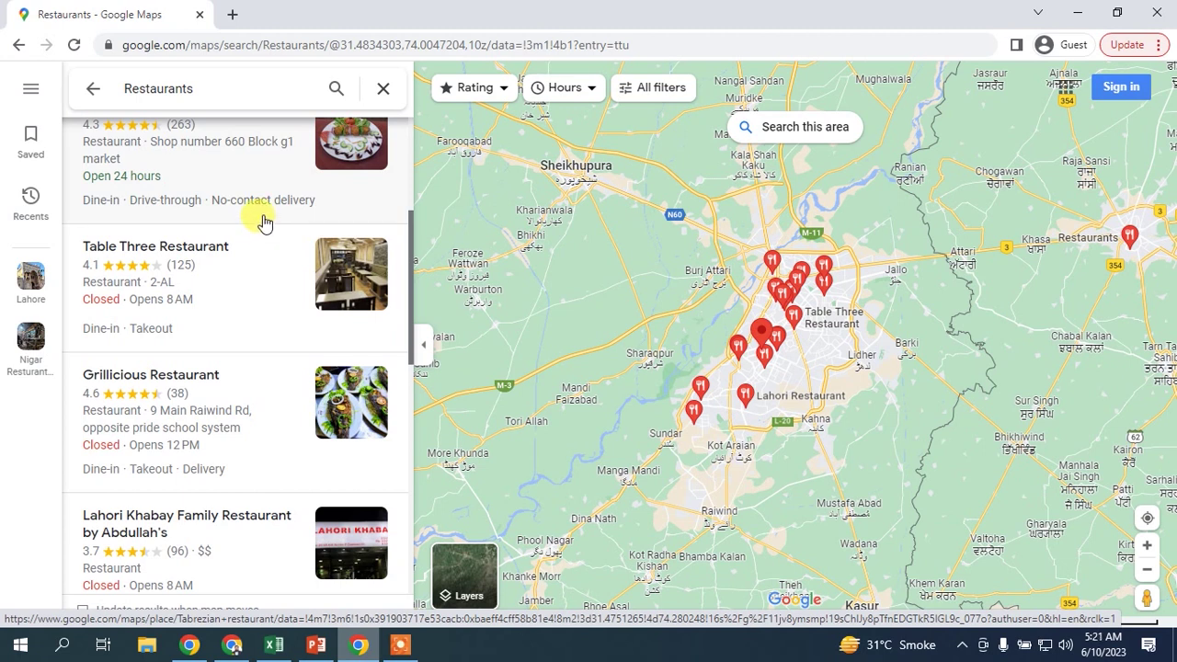
scroll(259, 225, "down", 6)
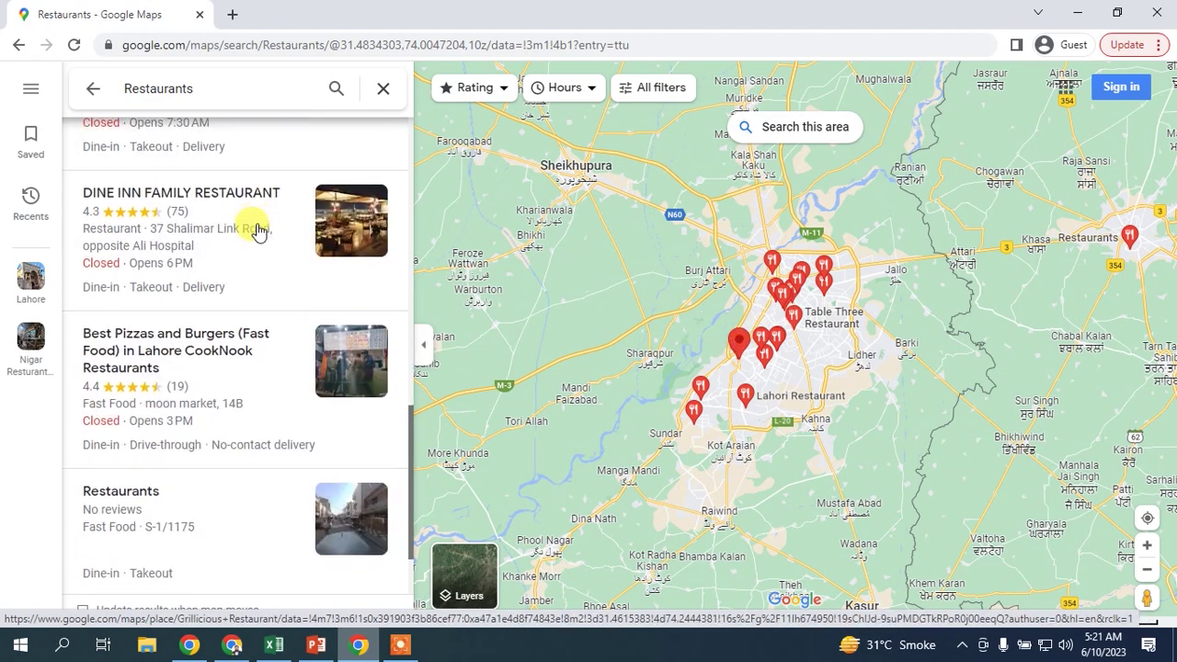
scroll(247, 266, "down", 10)
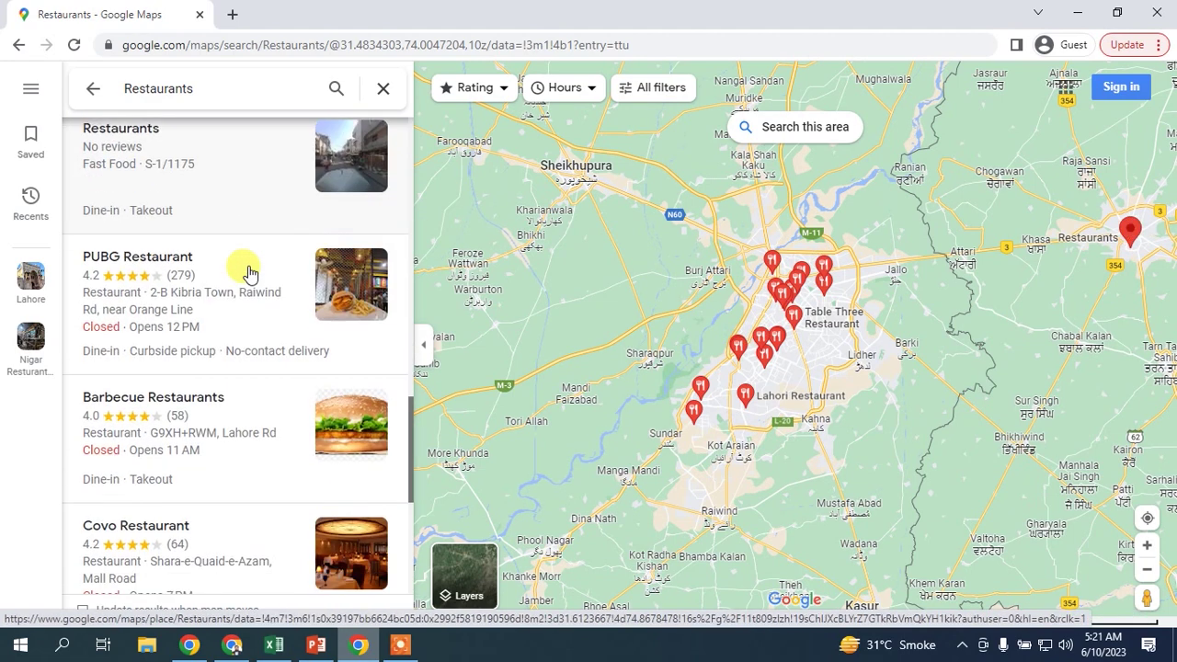
scroll(248, 271, "down", 3)
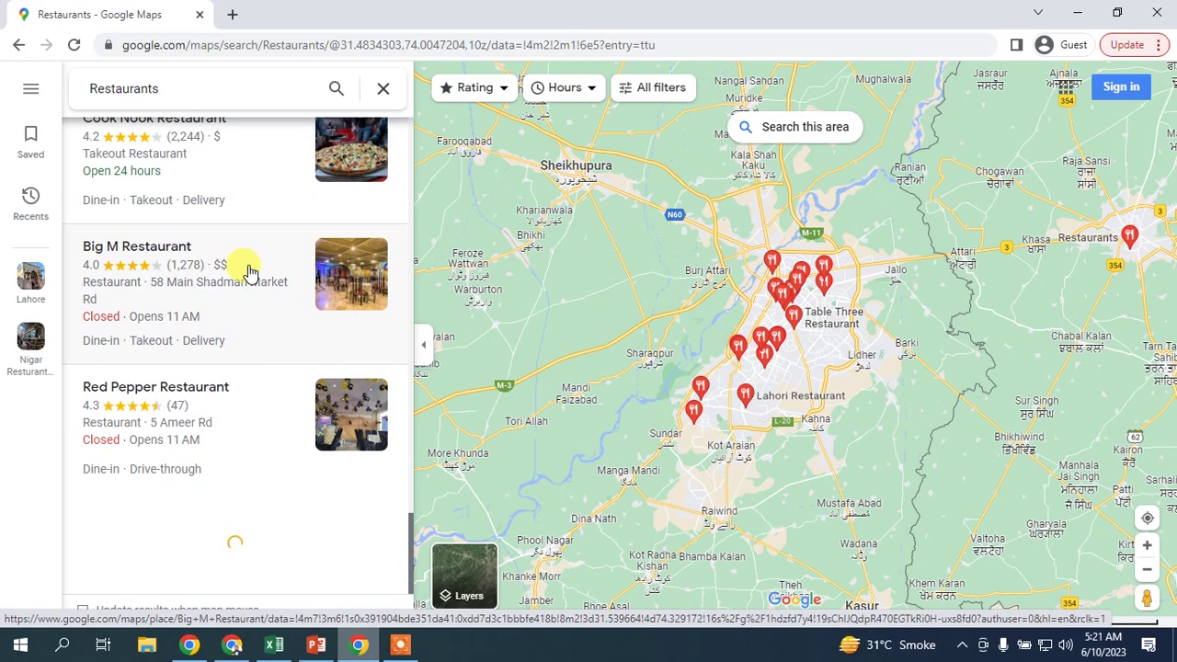
scroll(248, 271, "down", 5)
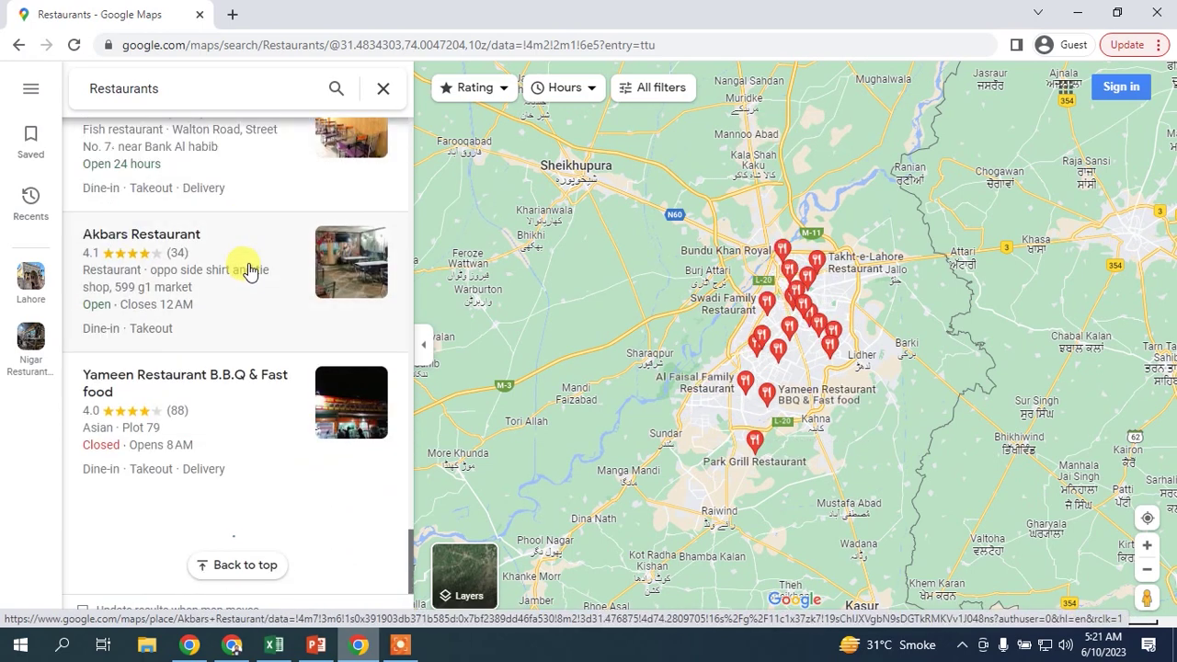
scroll(248, 269, "down", 5)
scroll(248, 267, "down", 8)
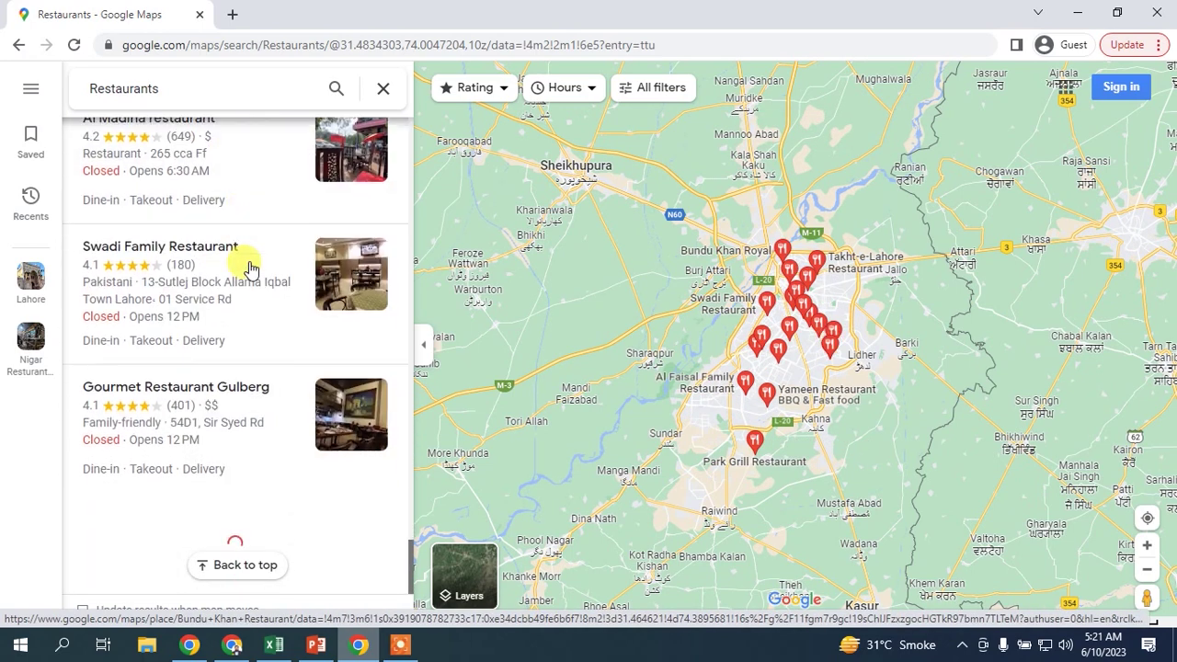
scroll(250, 263, "down", 5)
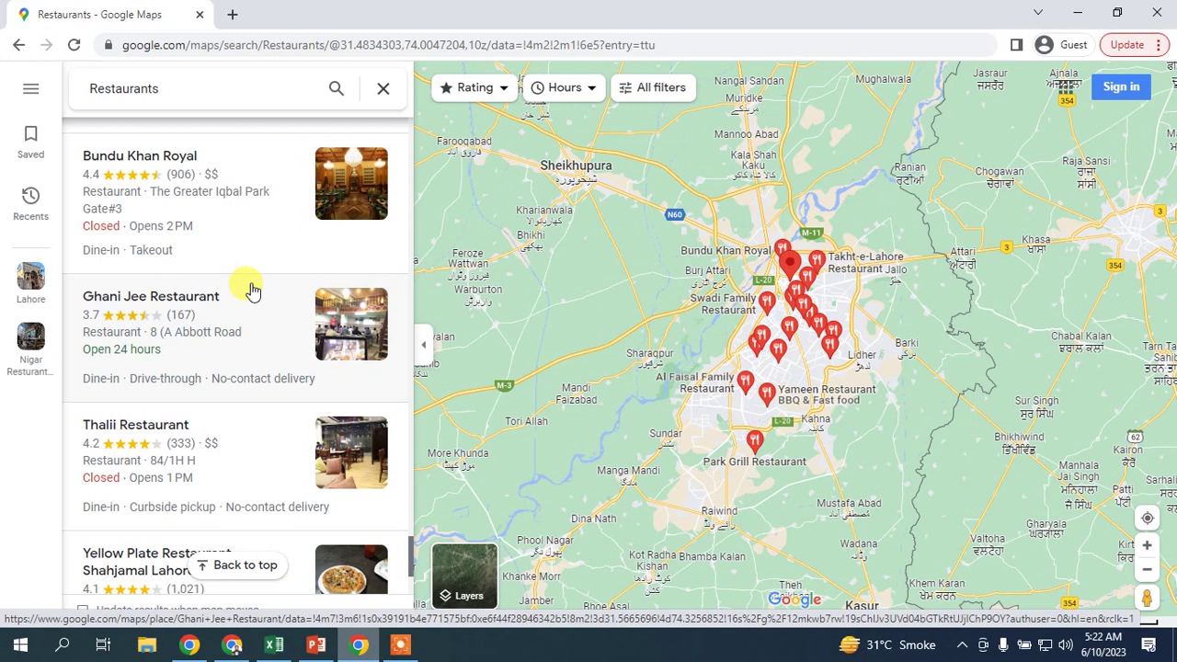
scroll(253, 229, "down", 2)
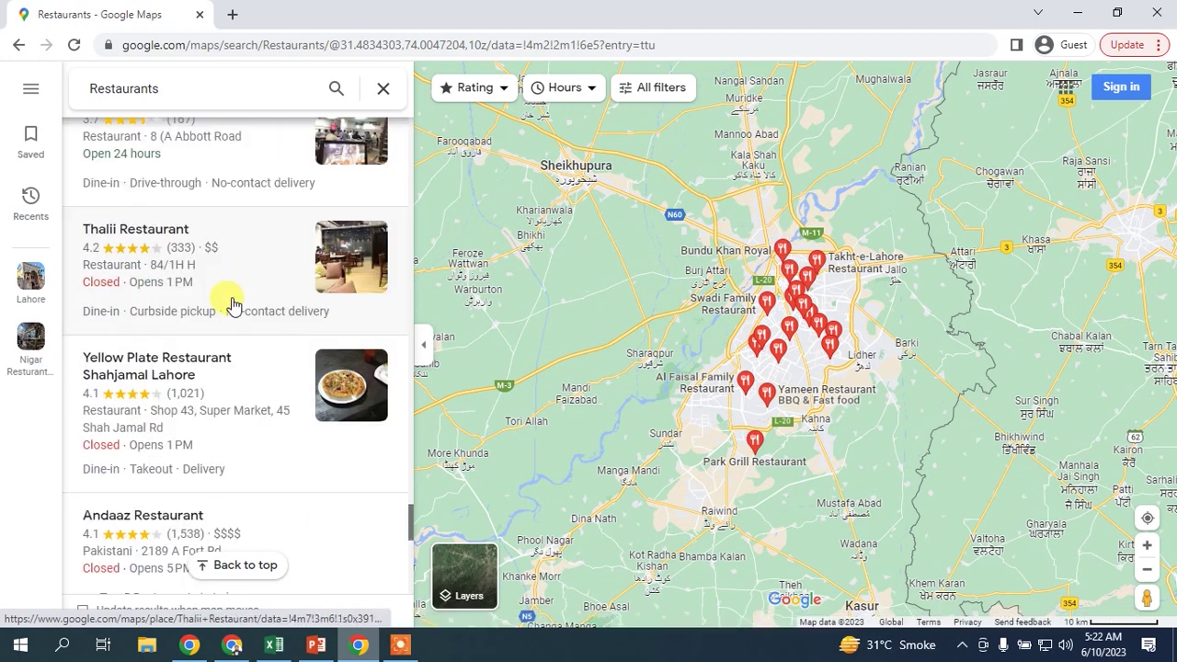
scroll(168, 311, "down", 12)
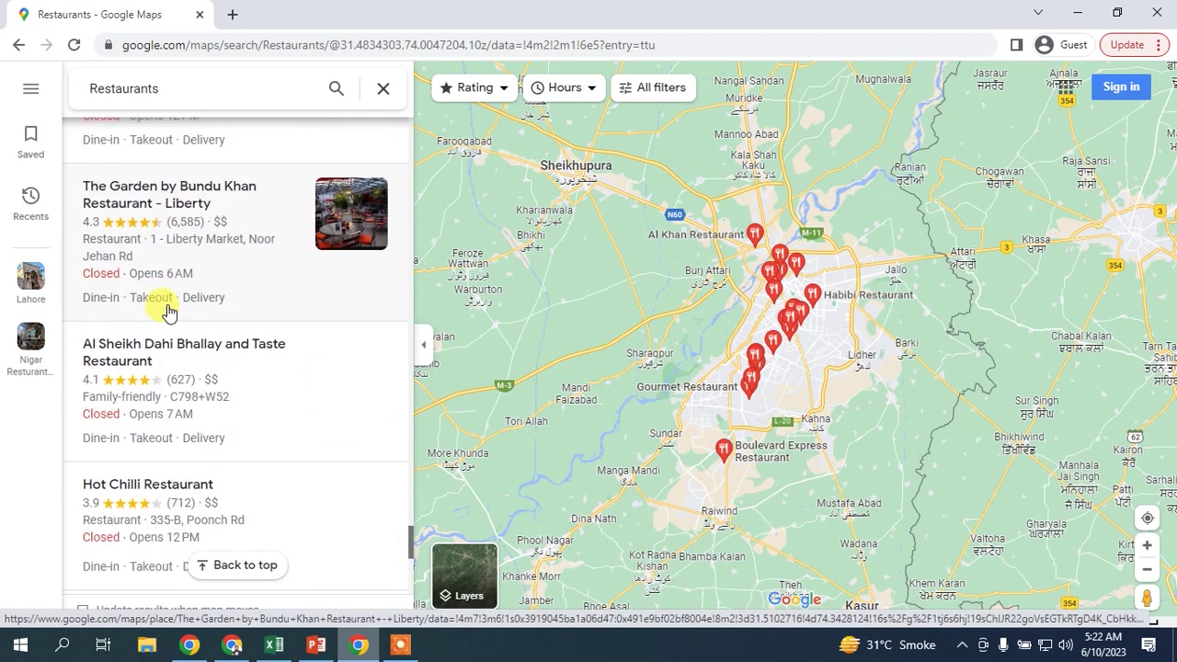
scroll(168, 311, "down", 7)
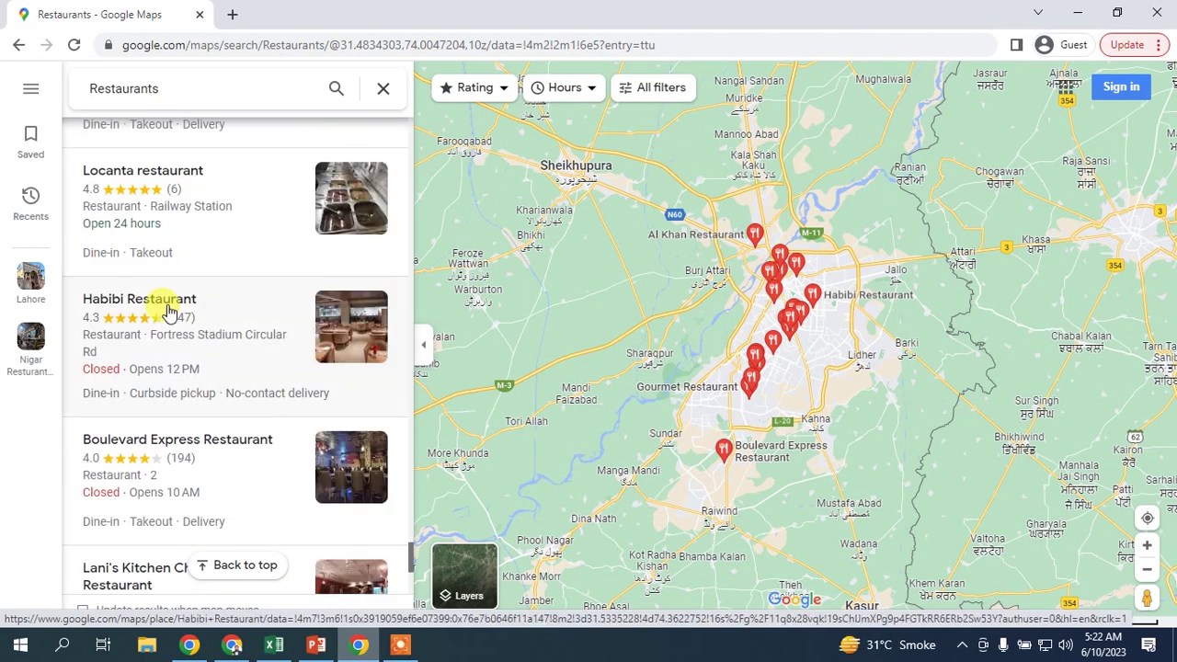
scroll(169, 310, "down", 8)
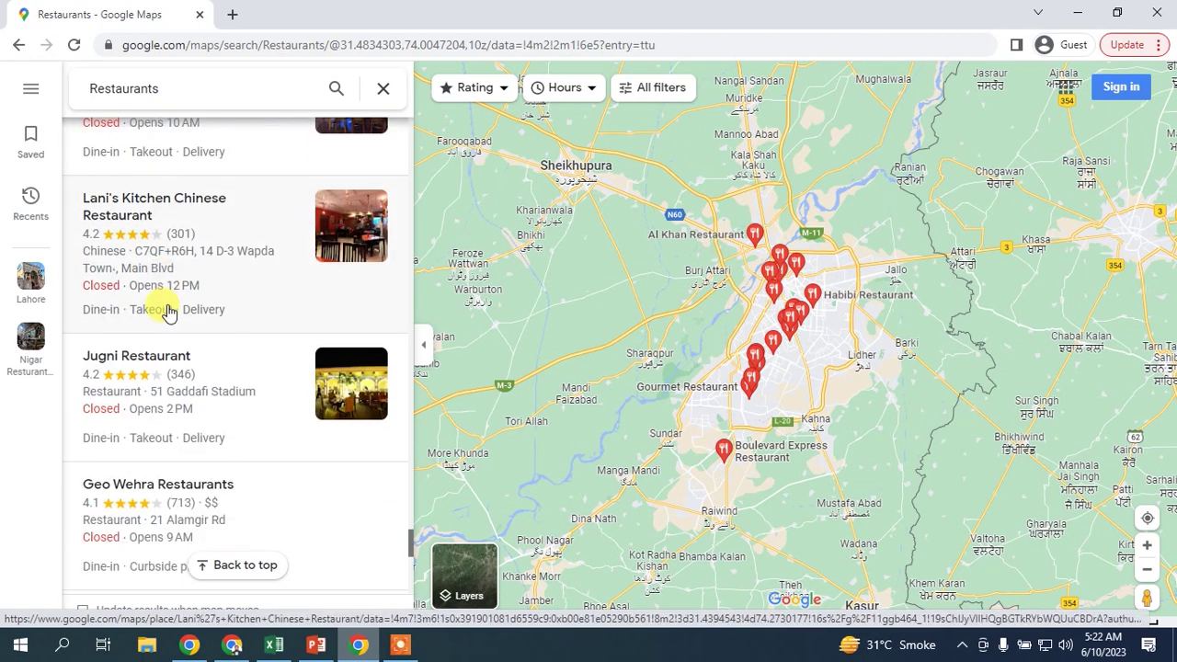
scroll(168, 311, "up", 8)
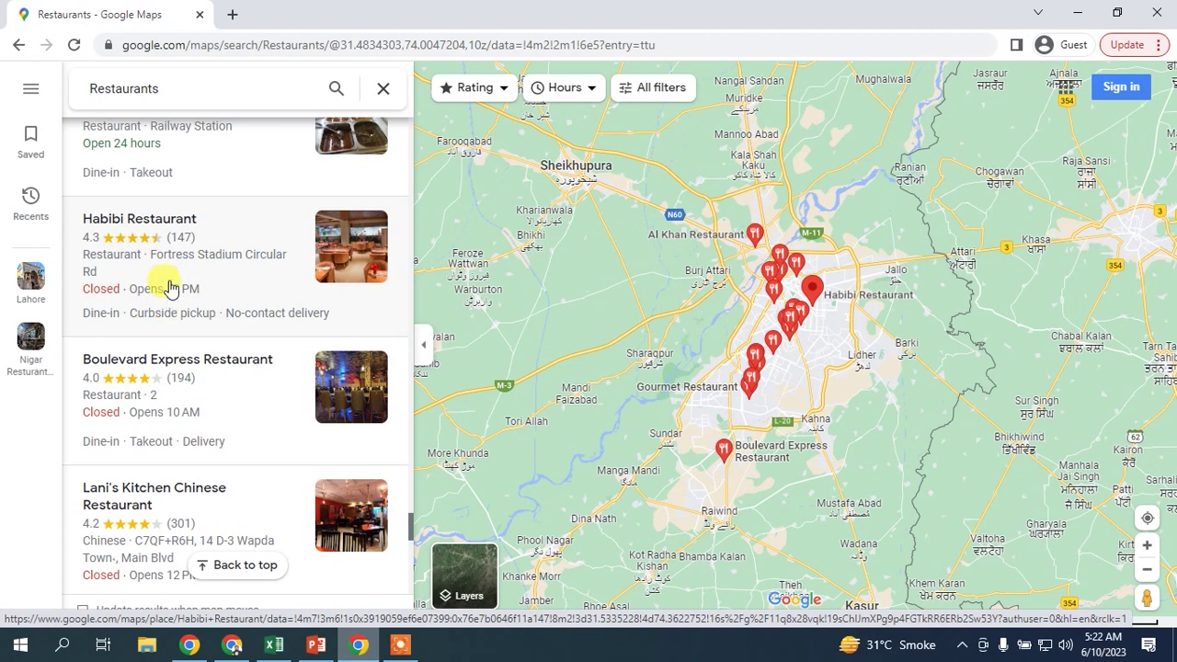
Replace the restaurant search with "real estate" and look through the Lahore agency listings with their addresses, websites and phone numbers
left_click(129, 87)
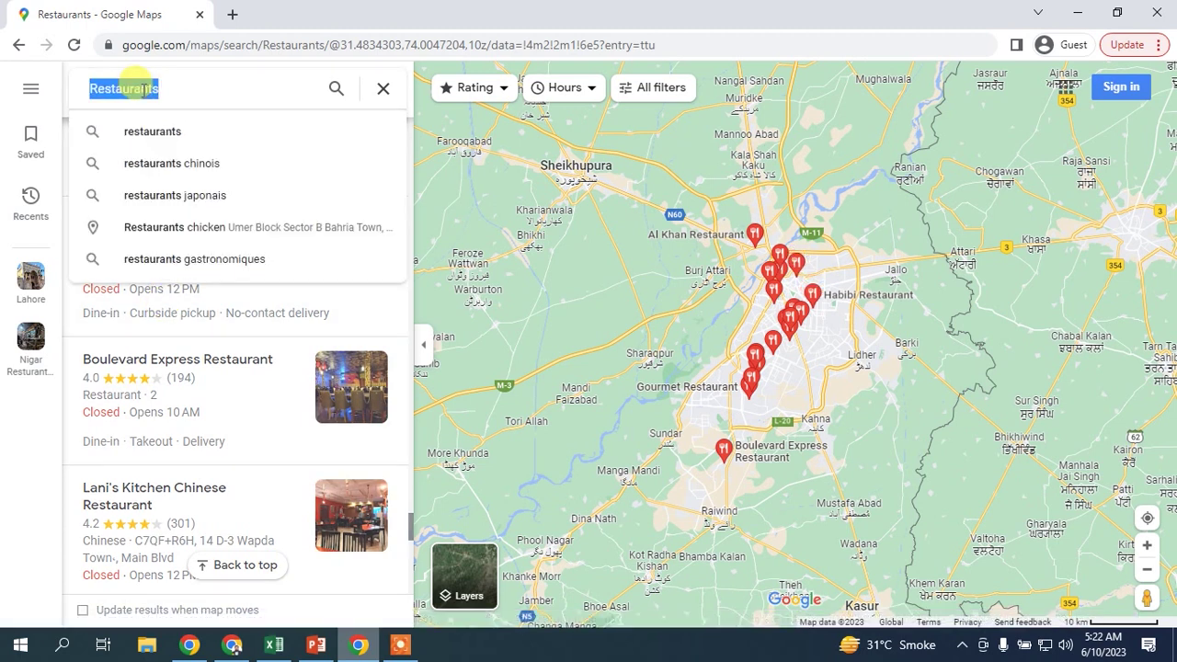
type("real e")
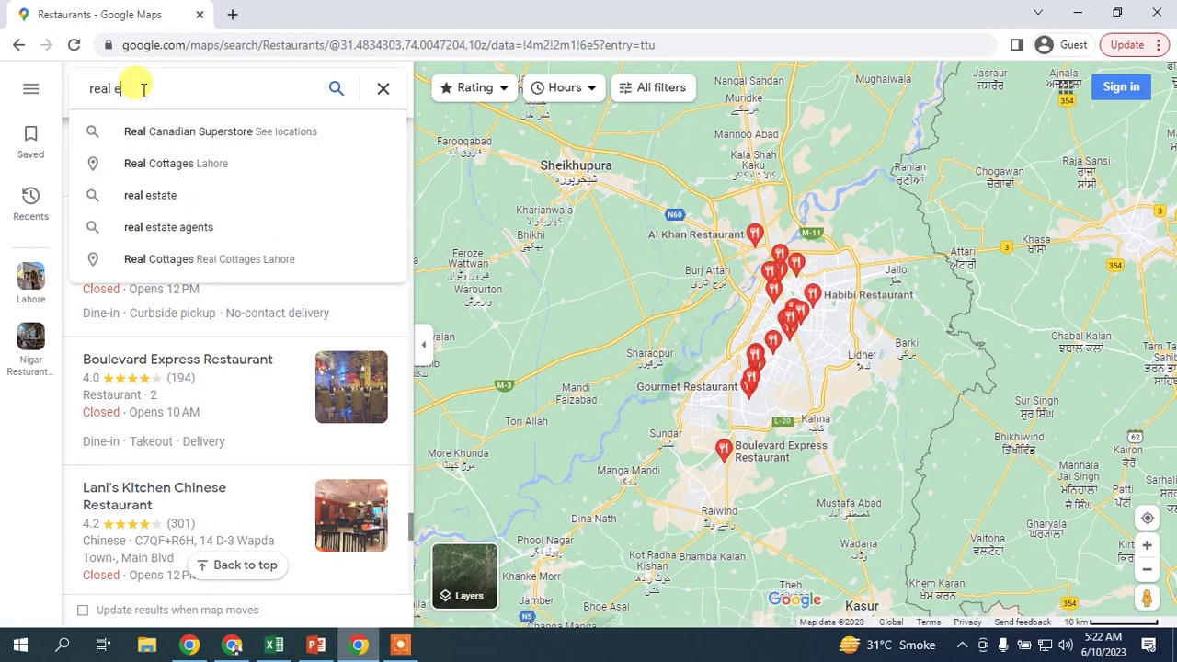
type("state")
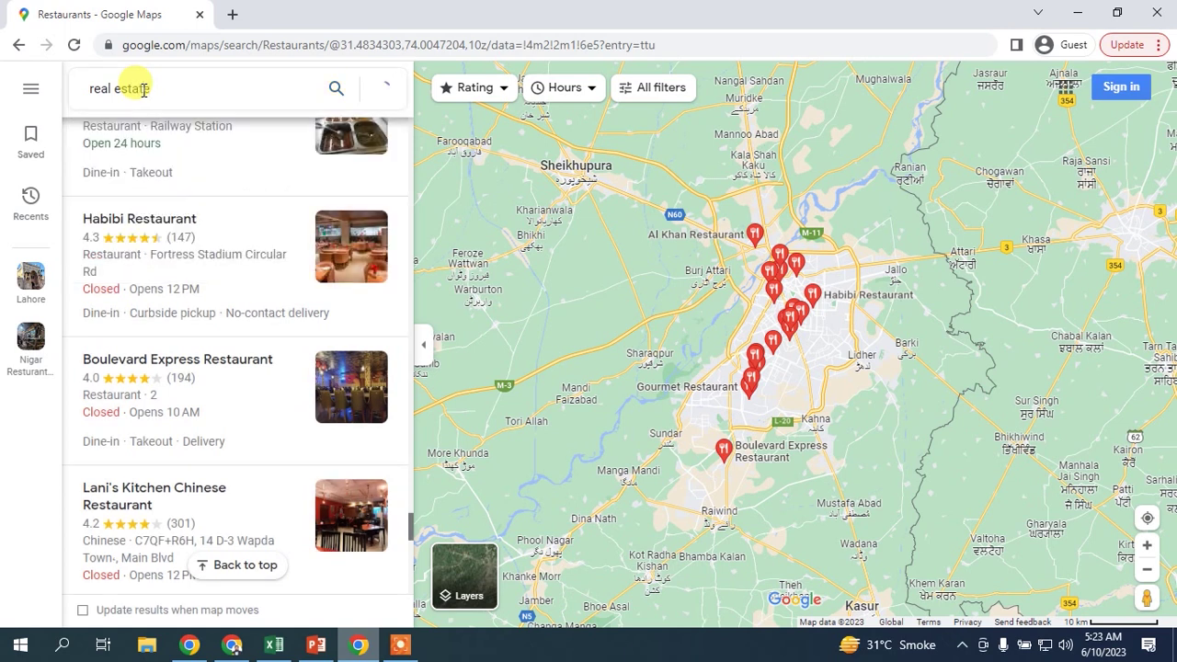
key("Return")
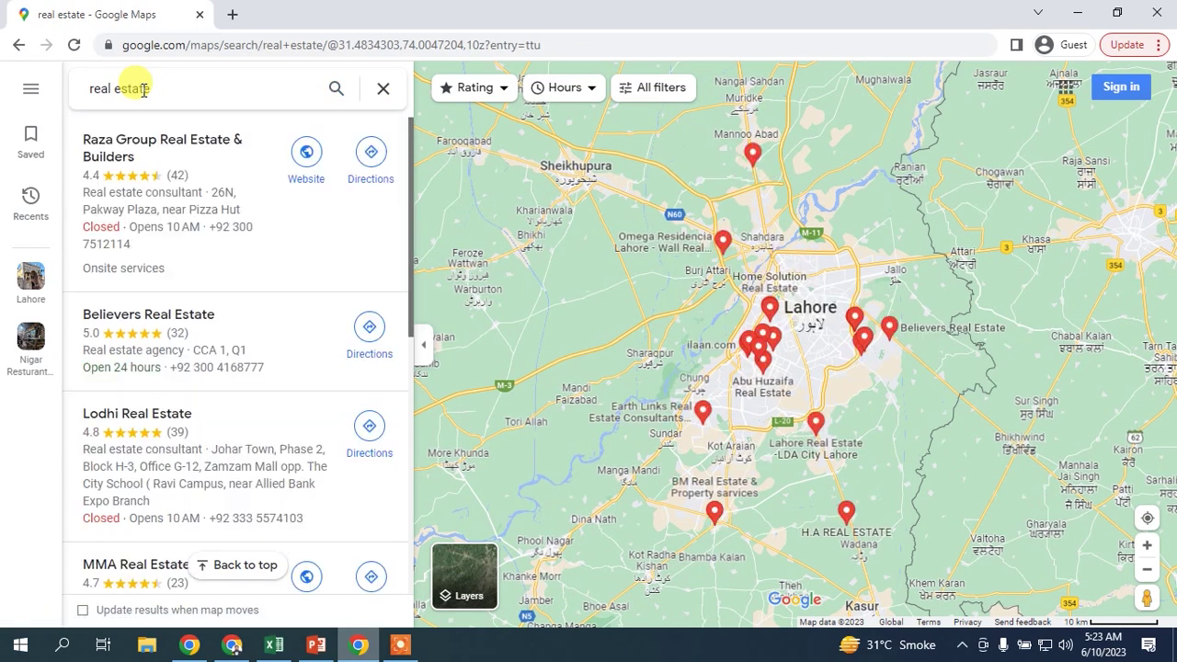
scroll(230, 304, "down", 15)
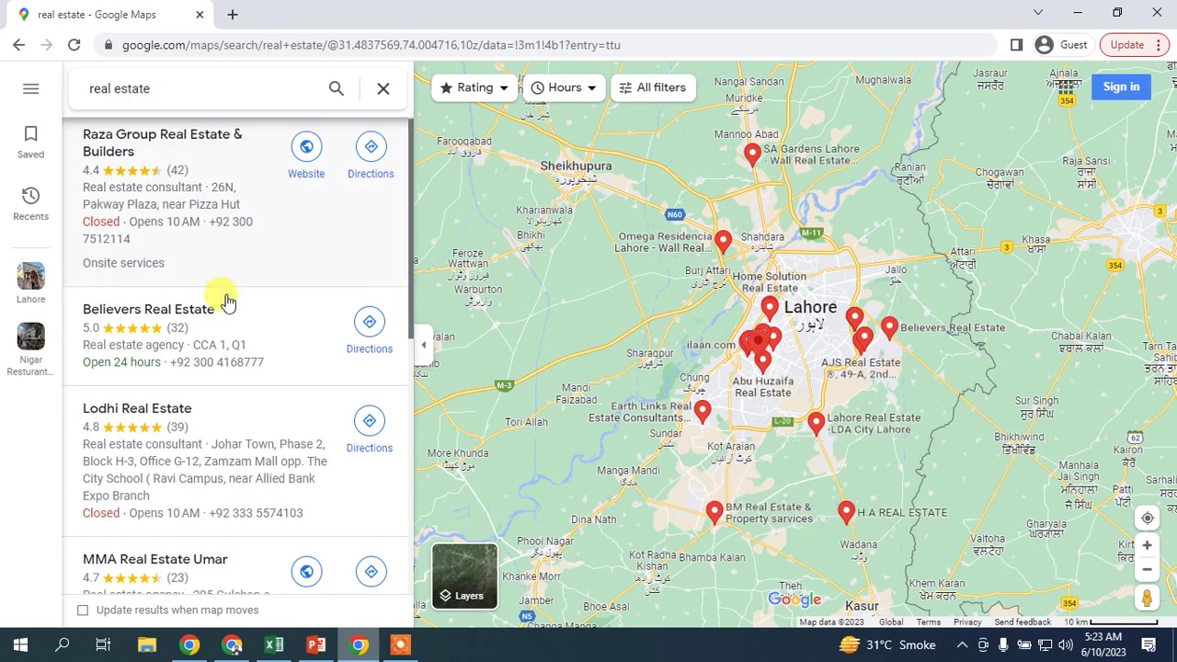
scroll(235, 308, "down", 15)
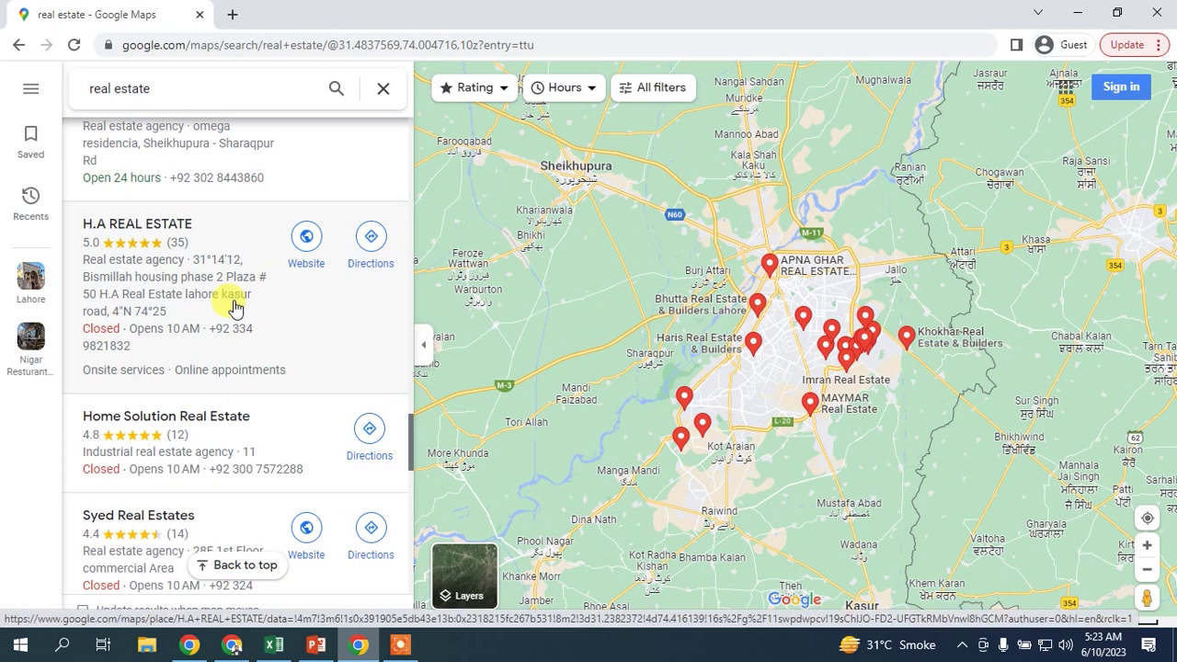
scroll(229, 311, "down", 10)
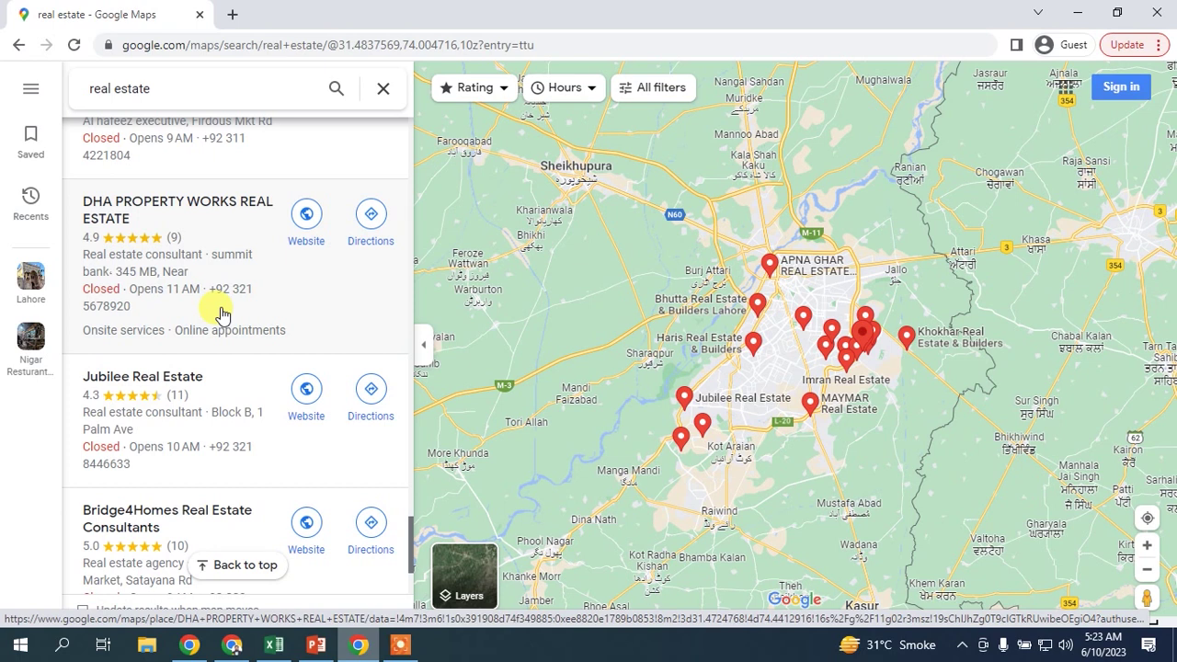
scroll(221, 314, "down", 4)
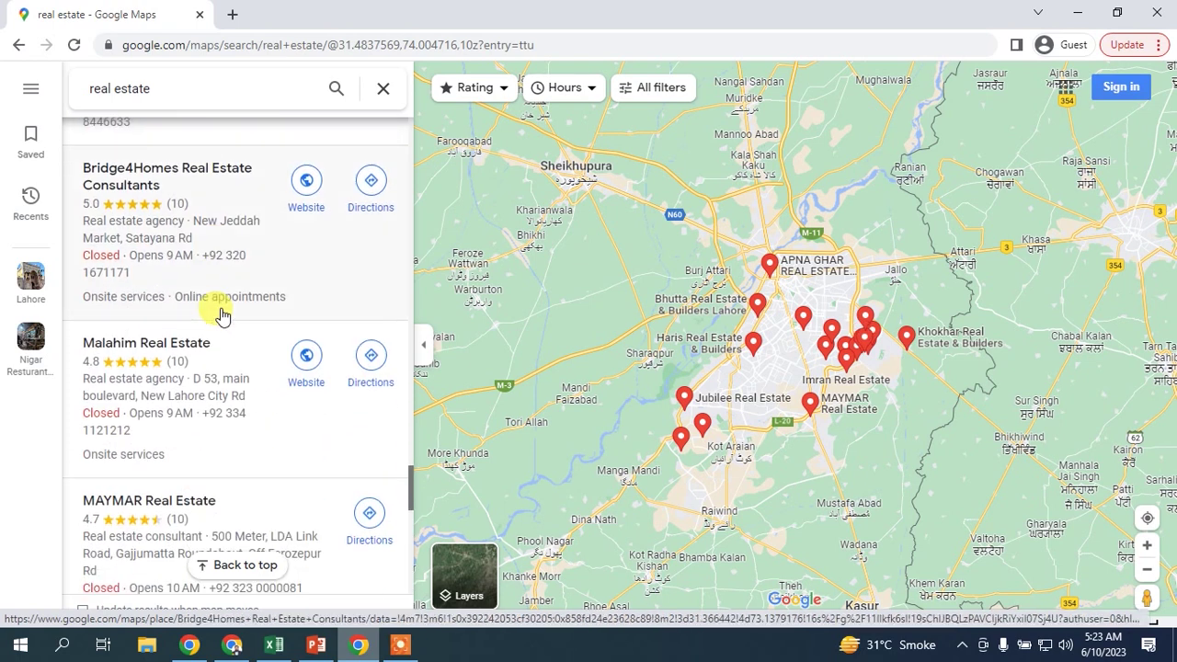
scroll(221, 315, "down", 10)
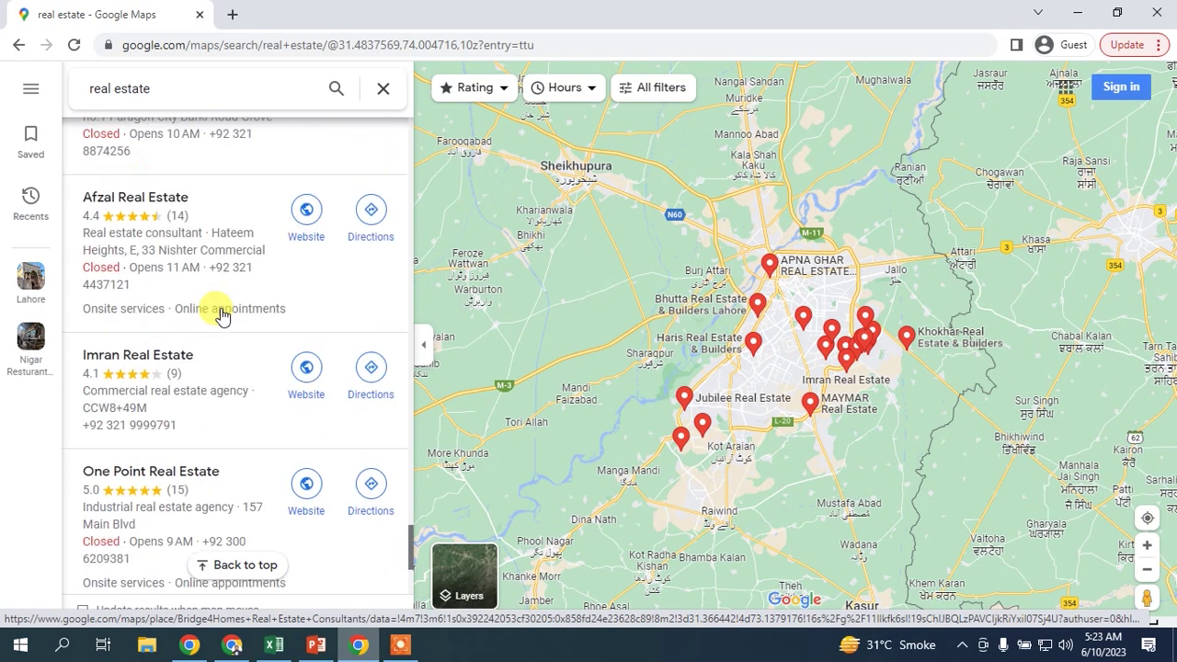